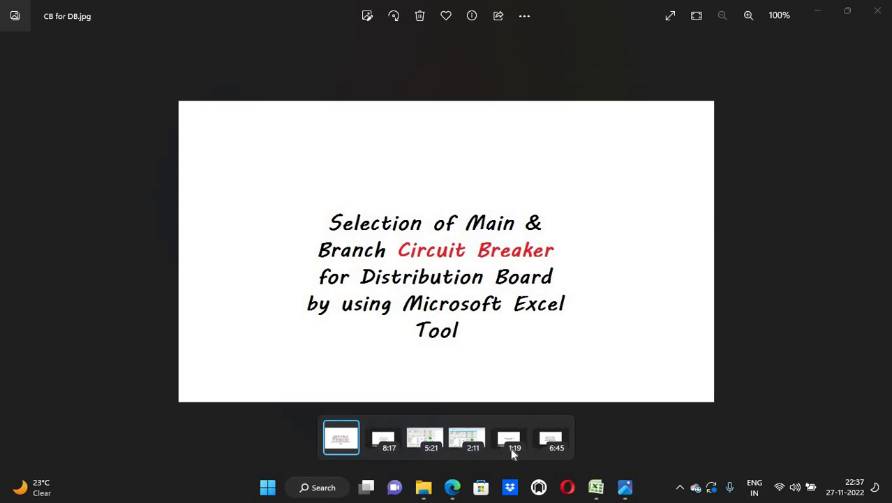
Switch to the breaker selection workbook and keep MCCB as the main breaker type.
left_click_drag(596, 486, 597, 418)
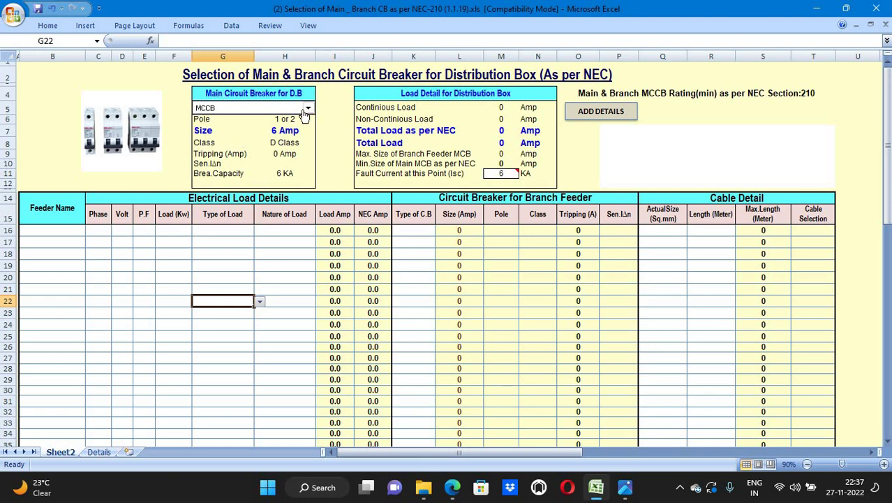
left_click(307, 109)
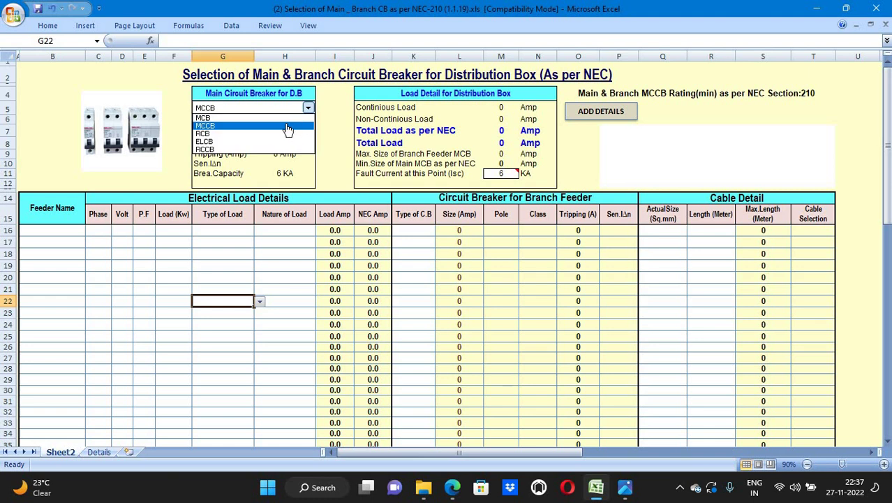
left_click(223, 127)
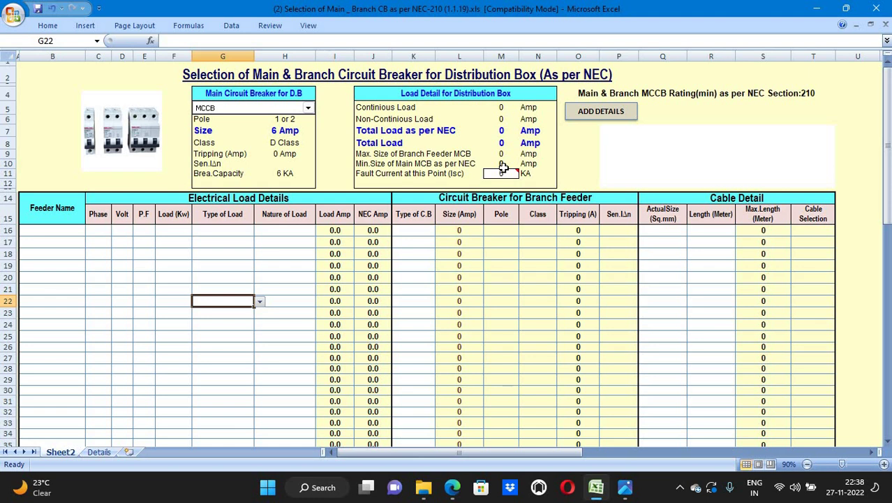
Enter 'feerder no. 1' in row 16 as 1Ph, 230 V, 0.85 power factor, 5 kW.
left_click(77, 230)
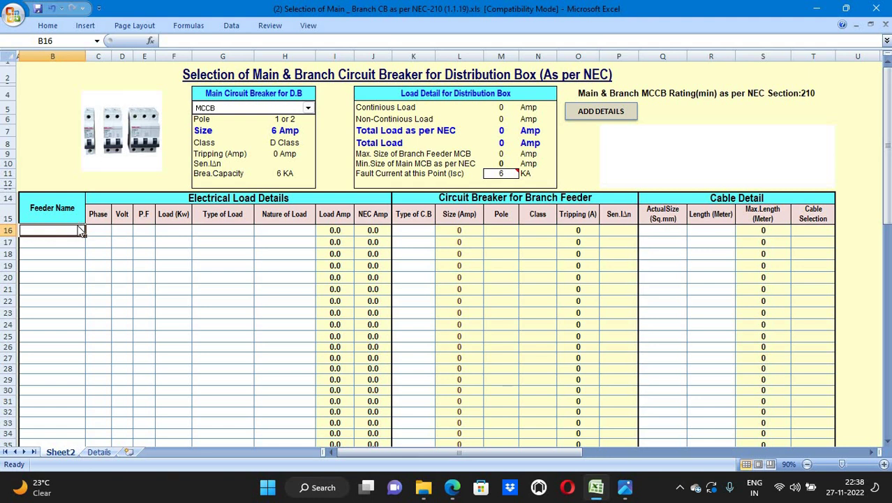
type("feer")
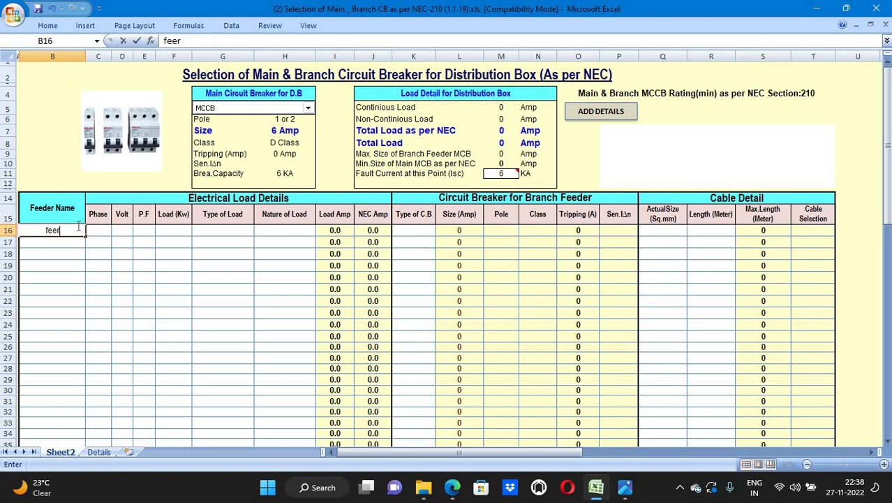
type("der n")
type("o. 1")
key("Tab")
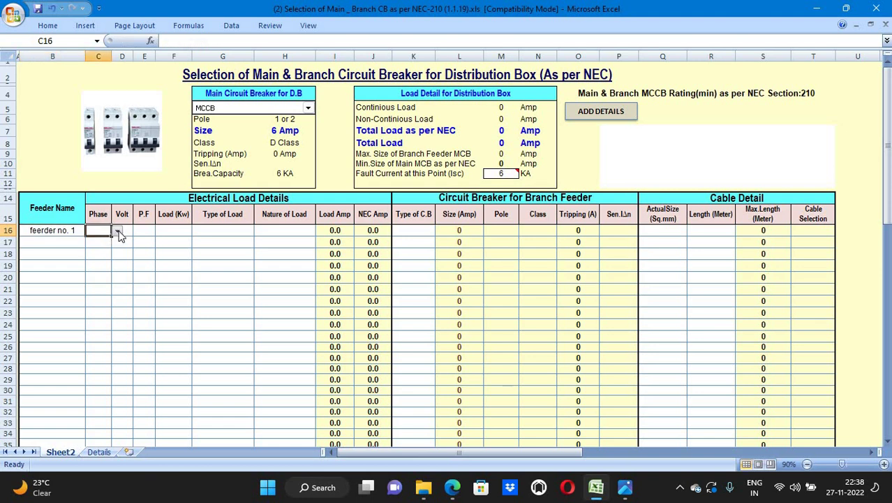
left_click(118, 233)
left_click(108, 241)
left_click(140, 231)
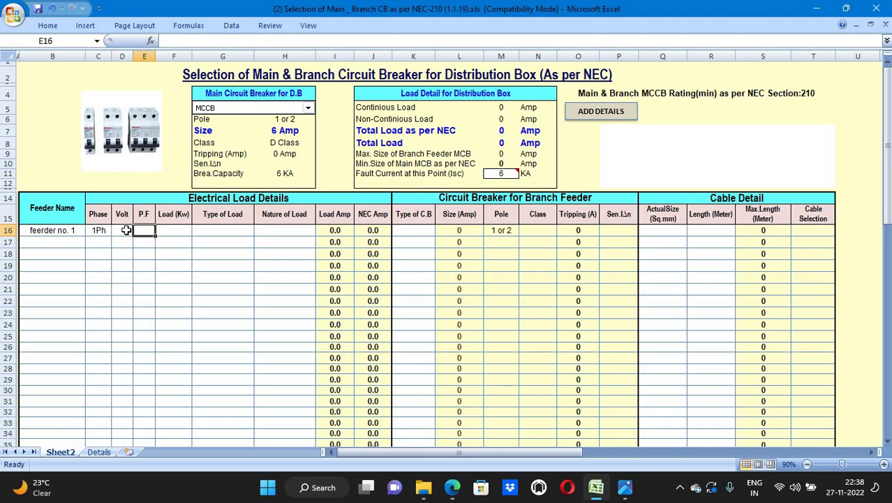
left_click(120, 231)
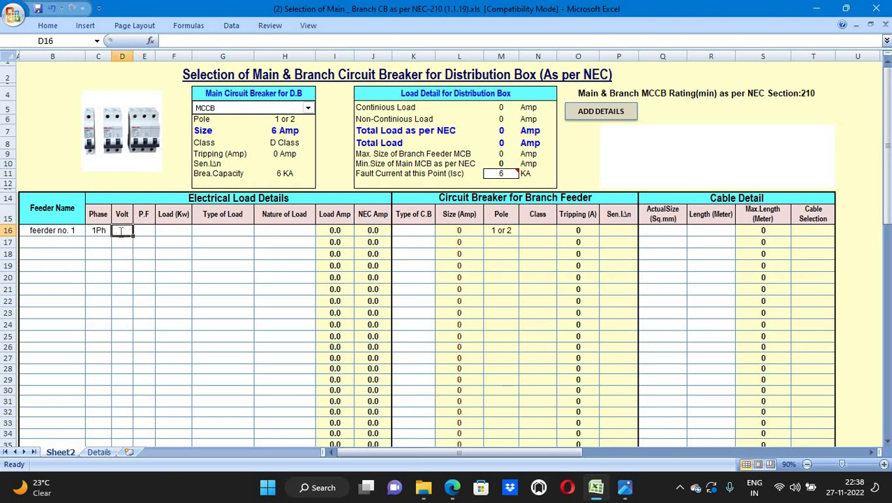
type("230")
key("Tab")
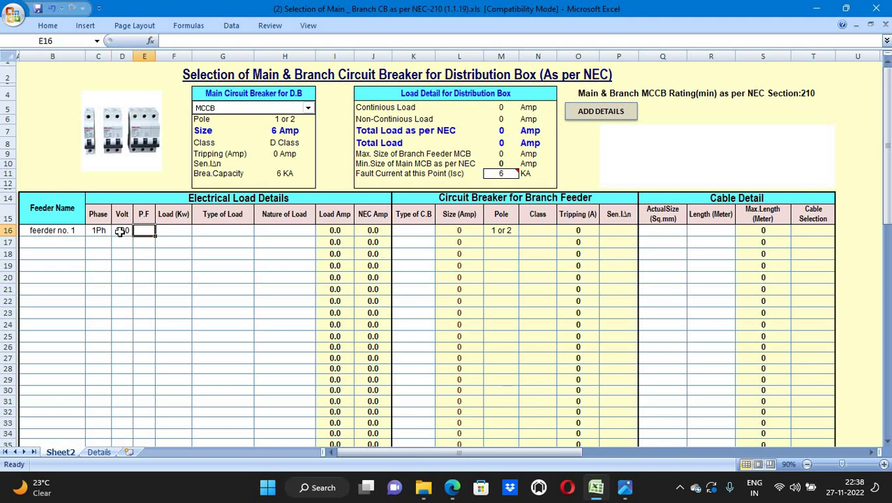
type("0.85")
key("Tab")
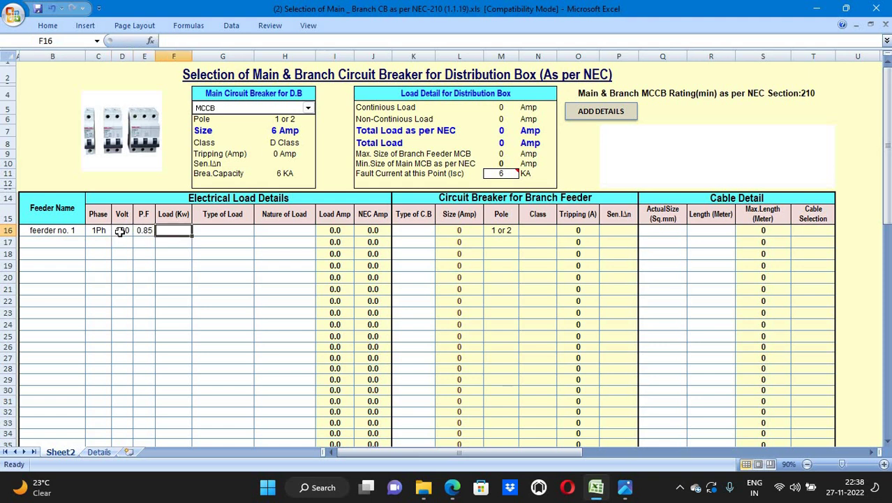
type("5")
key("Tab")
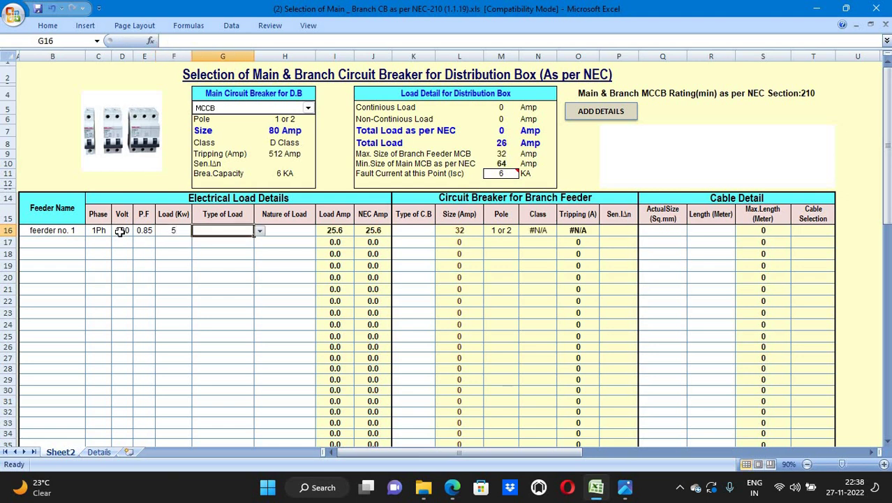
Set feeder no. 1 to a Lighting, Continious load with an ELCB breaker.
left_click(259, 232)
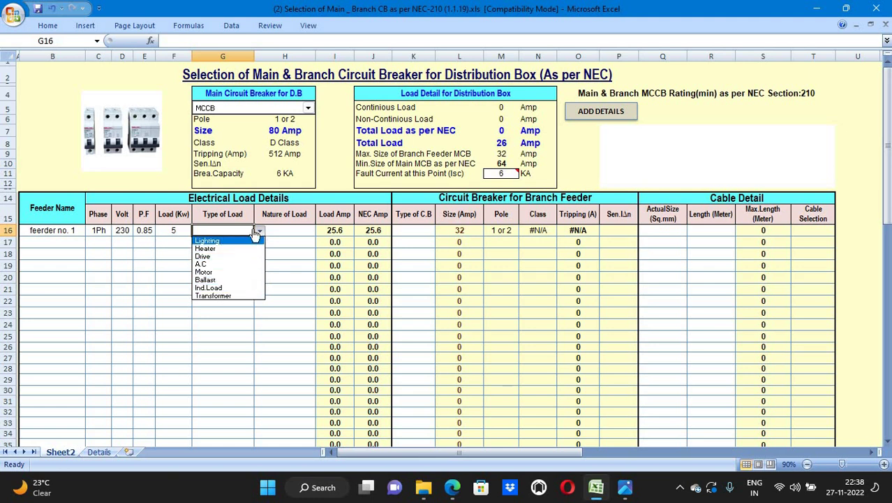
left_click(248, 240)
left_click(304, 232)
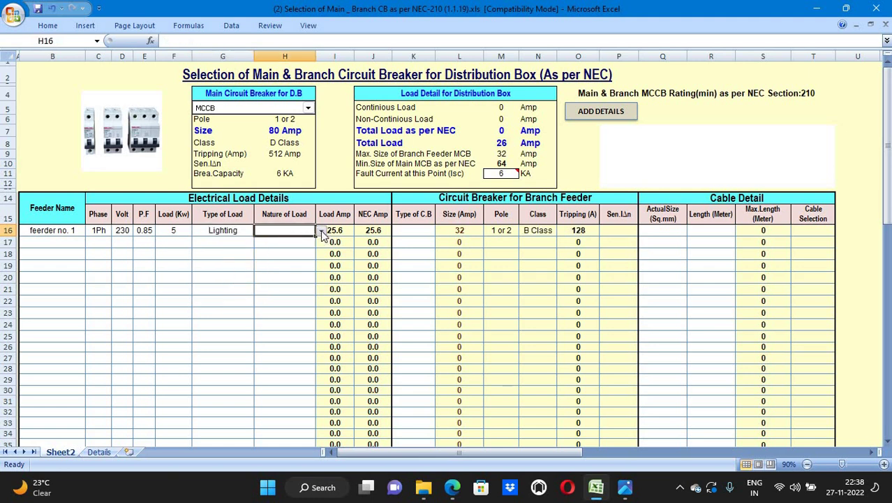
left_click(322, 232)
left_click(299, 240)
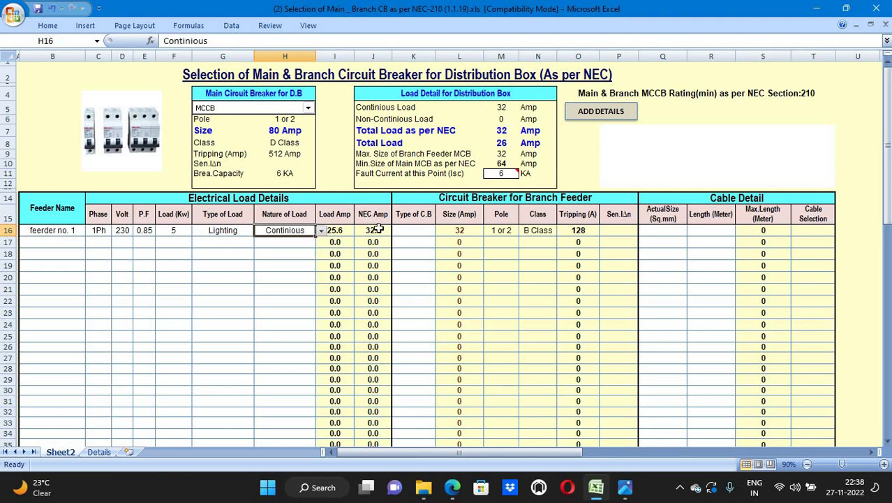
left_click(429, 230)
left_click(441, 230)
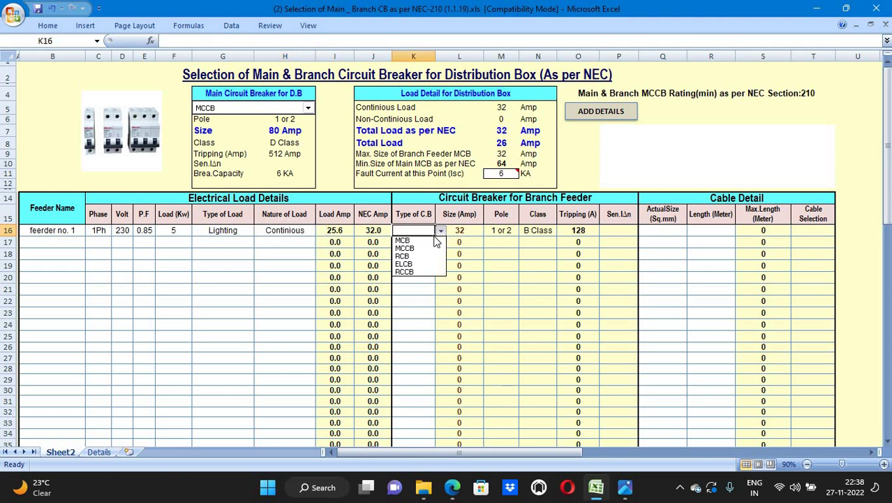
left_click(415, 240)
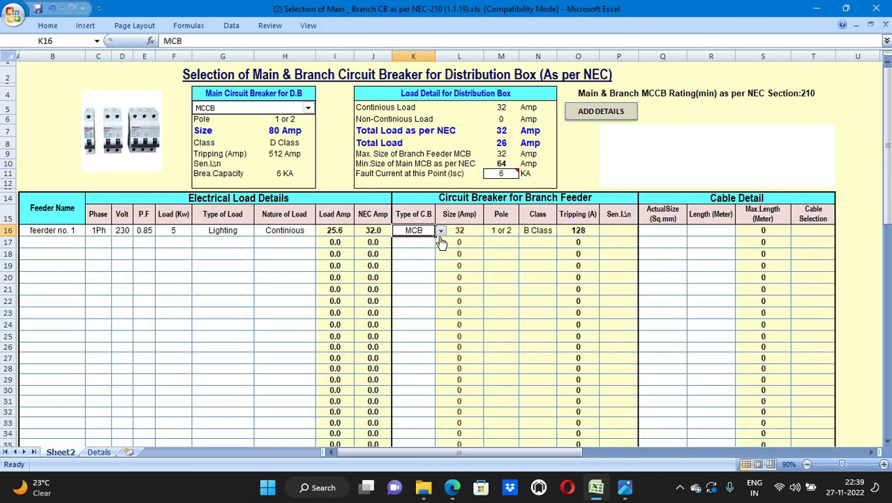
left_click(441, 231)
left_click(413, 262)
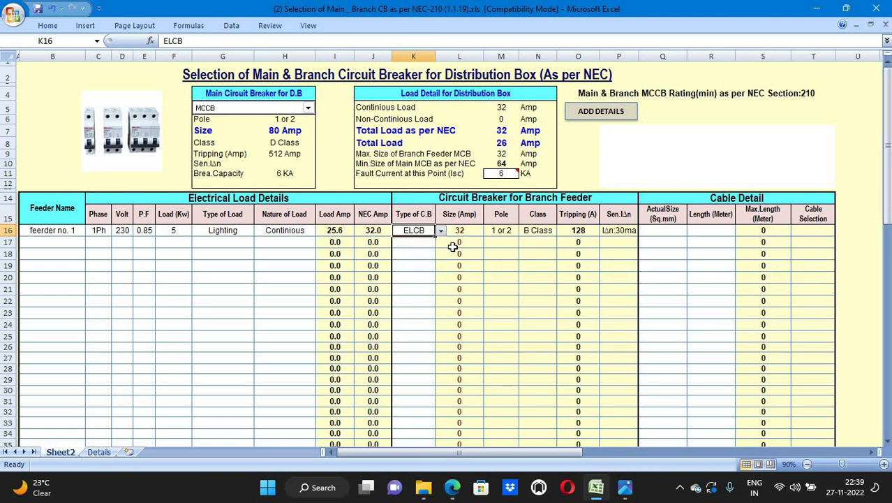
left_click(585, 241)
left_click(688, 234)
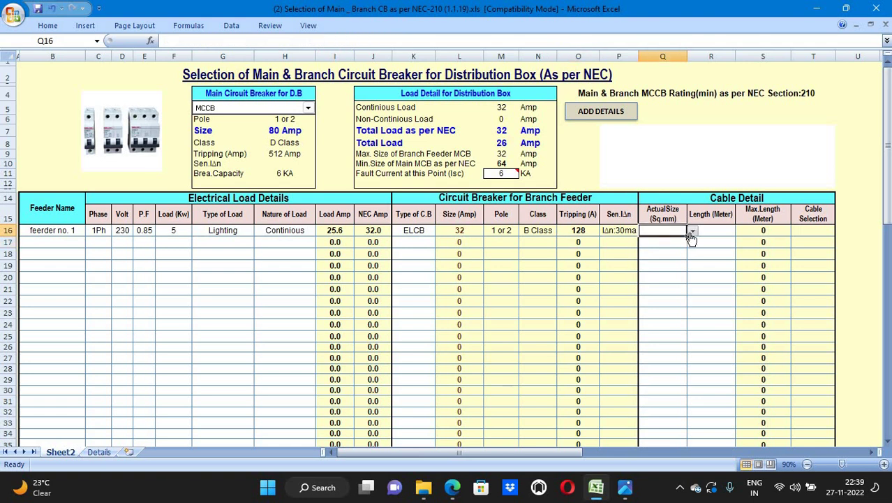
Give feeder no. 1 a 100 m cable, upsizing it from 2.5 to 4 sq.mm for an O.K check.
left_click(691, 232)
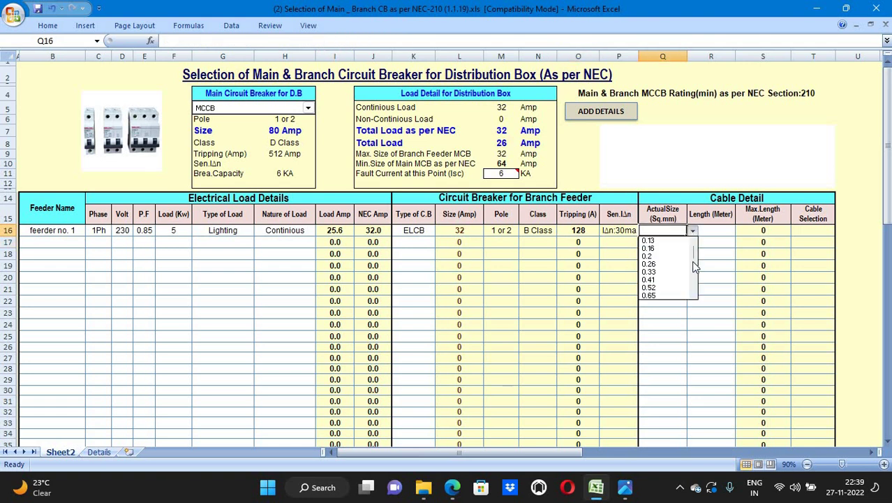
scroll(693, 266, "down", 2)
left_click(675, 243)
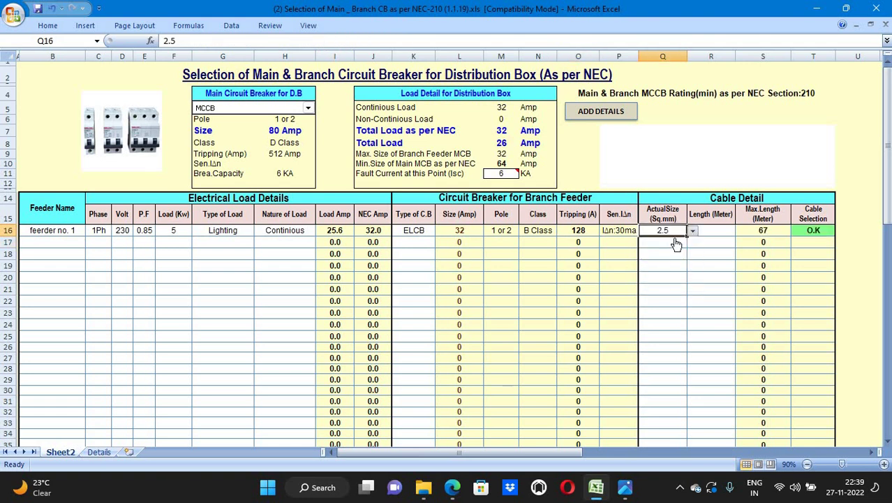
left_click(725, 230)
type("100")
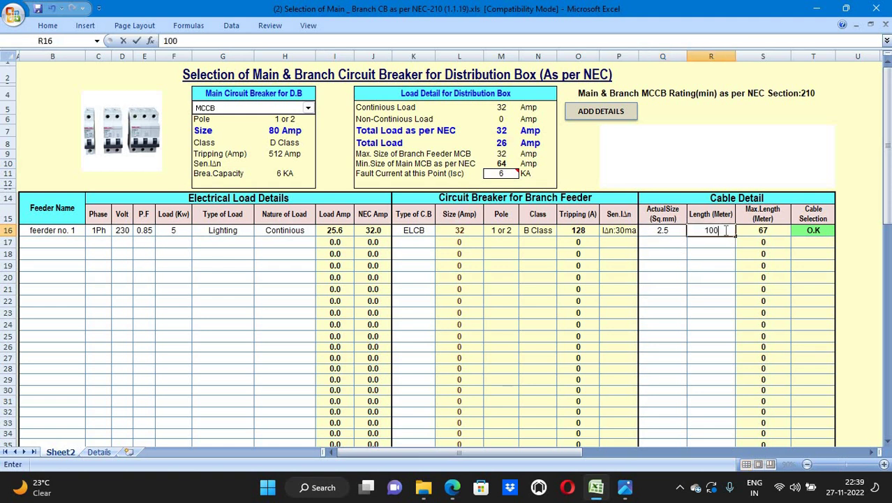
key("Return")
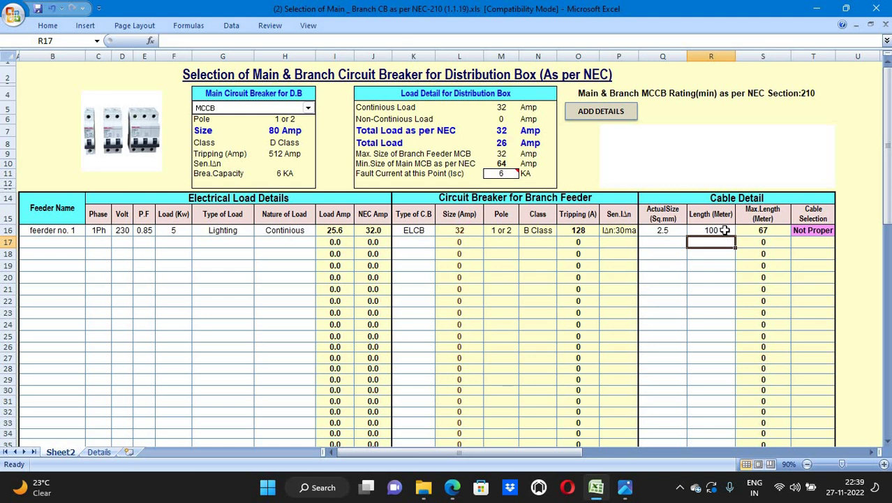
left_click(674, 234)
left_click(692, 230)
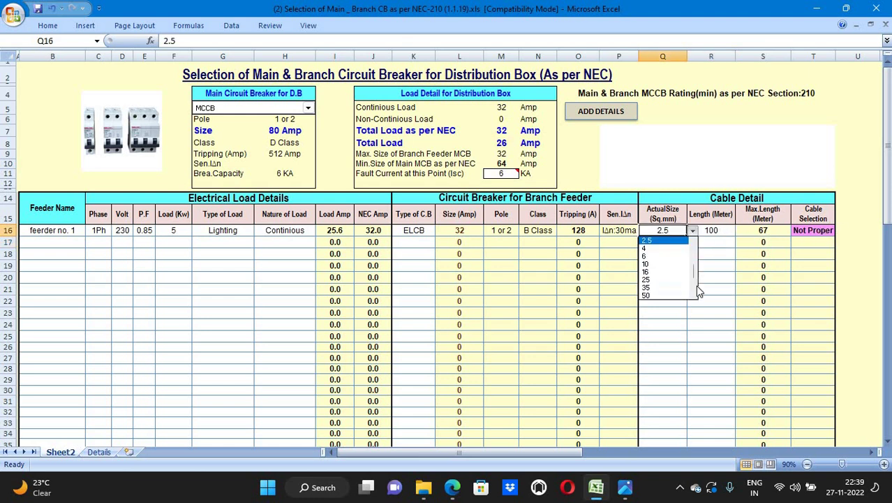
left_click(655, 248)
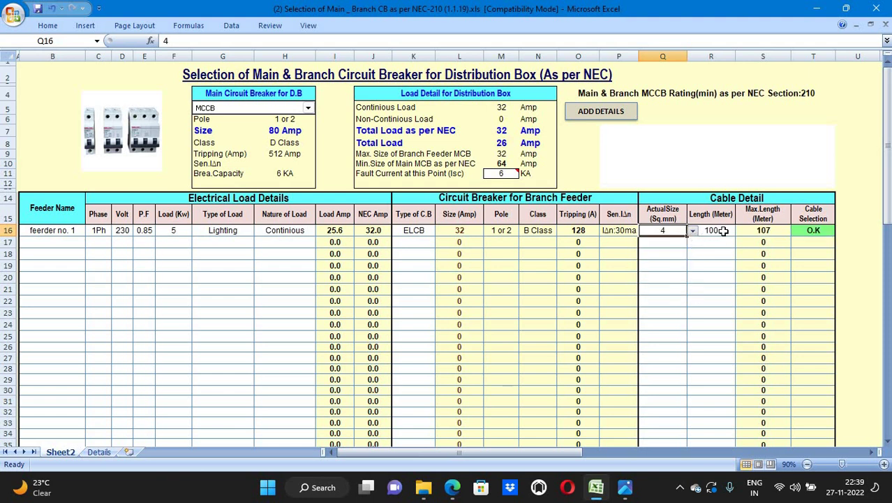
left_click(723, 231)
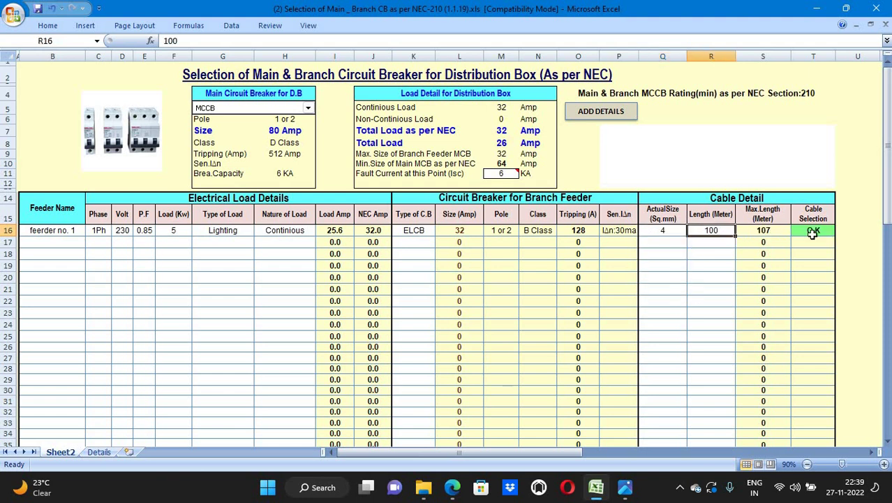
Name row 17 'feerder no. 2' and set its phase to 1Ph.
left_click(64, 242)
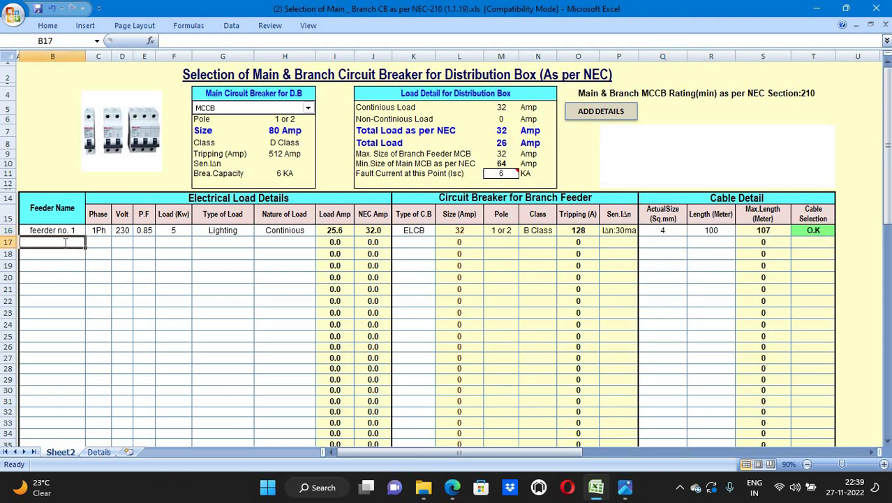
type("feerder ")
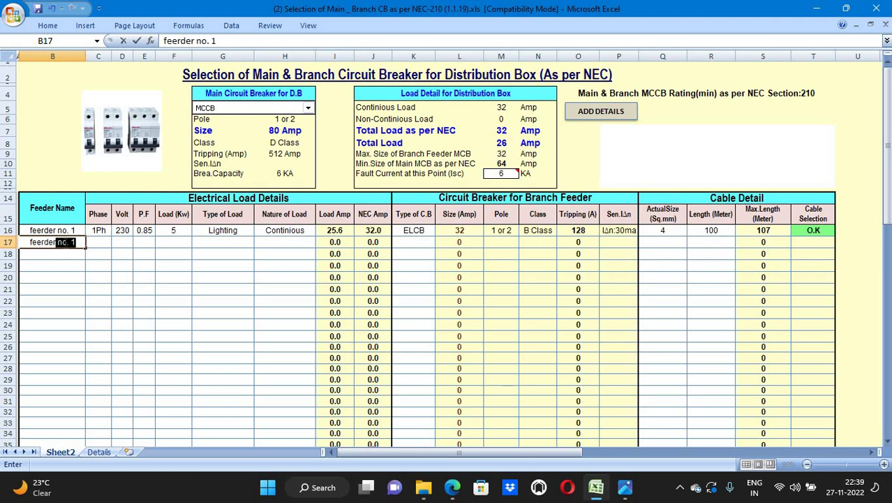
type("no. 2")
left_click(102, 243)
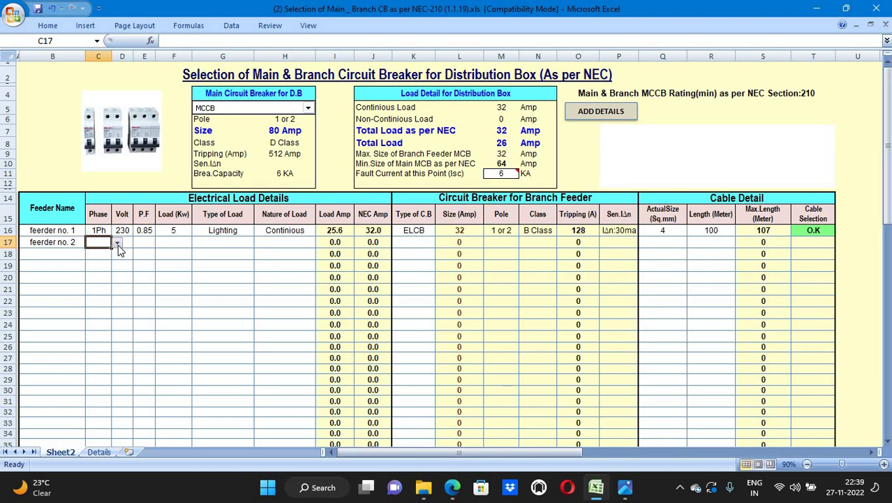
left_click(118, 244)
left_click(97, 261)
left_click(117, 242)
left_click(101, 256)
left_click(117, 242)
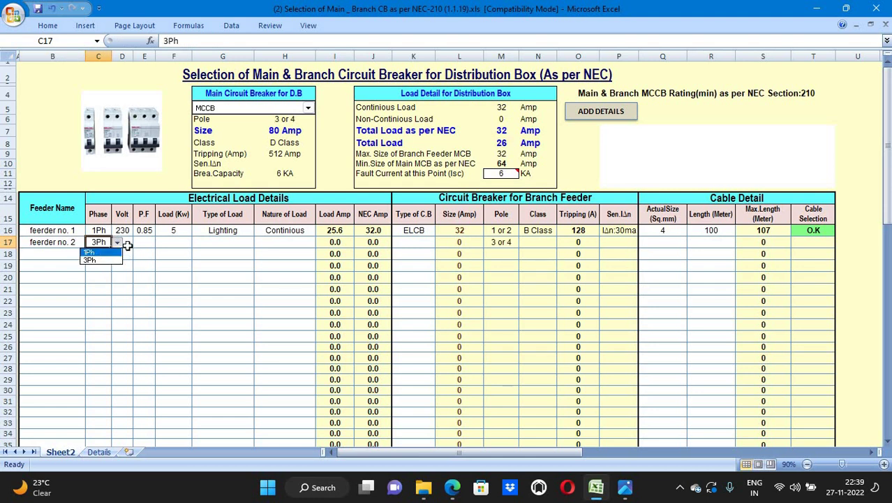
left_click(95, 251)
Enter 230 V, 0.85 power factor and a 10 kW load for feeder no. 2.
left_click(129, 242)
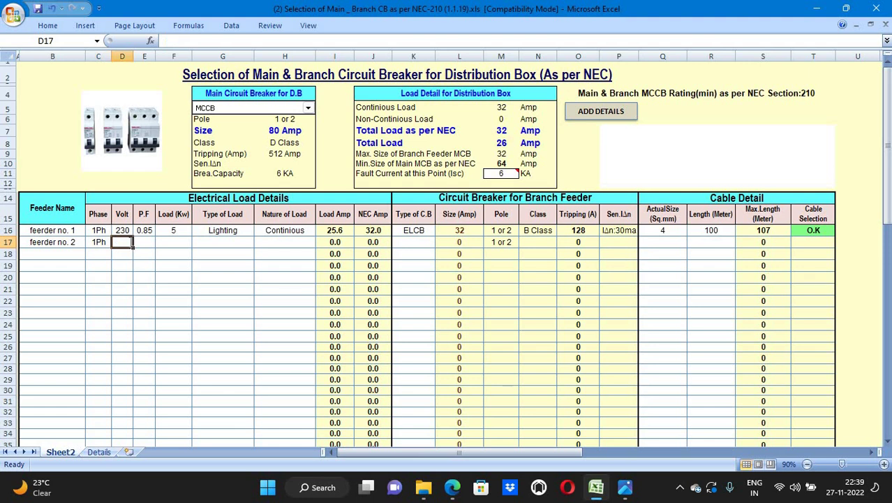
type("230")
key("Tab")
type("0.")
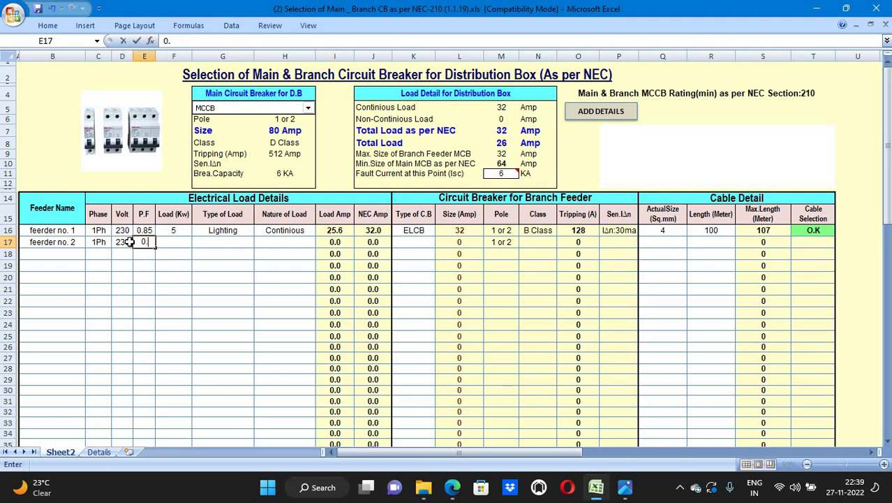
type("85")
key("Tab")
type("10")
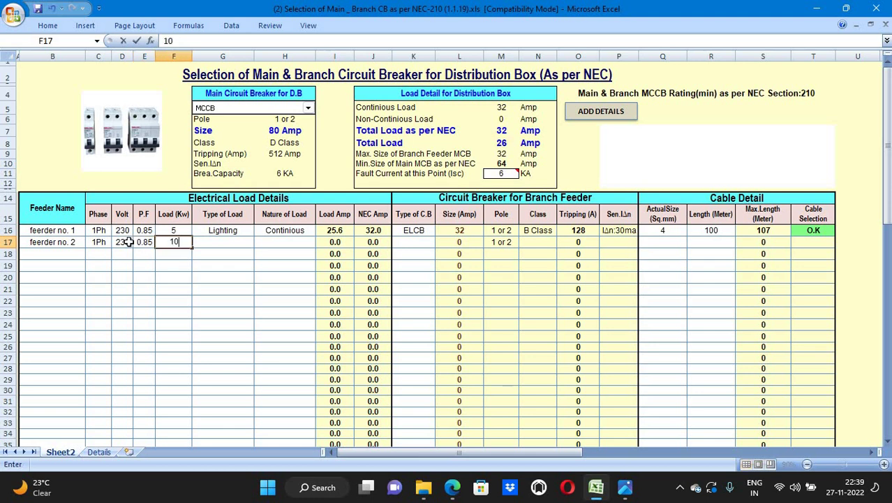
key("Tab")
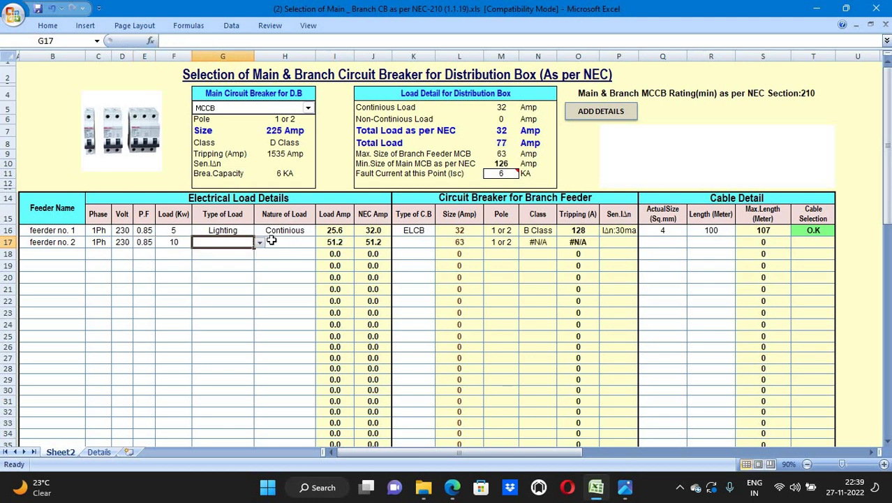
Make feeder no. 2 a Heater load of Non-Continious nature.
left_click(260, 242)
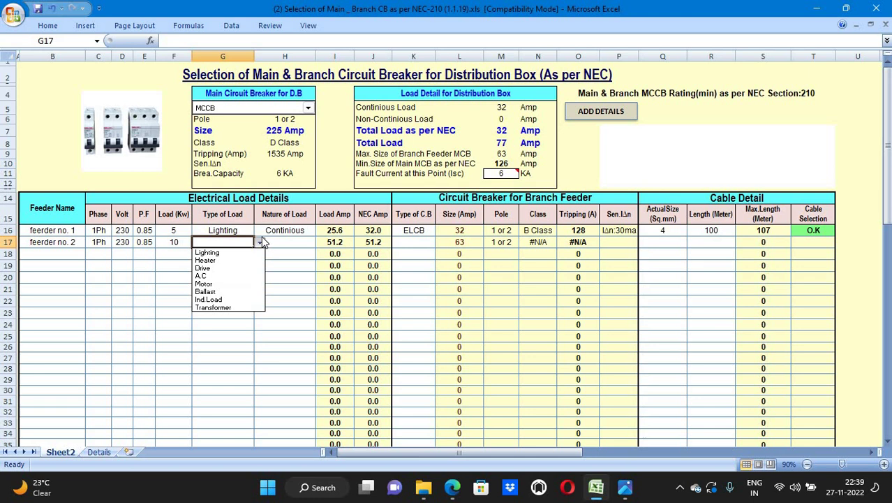
left_click(217, 260)
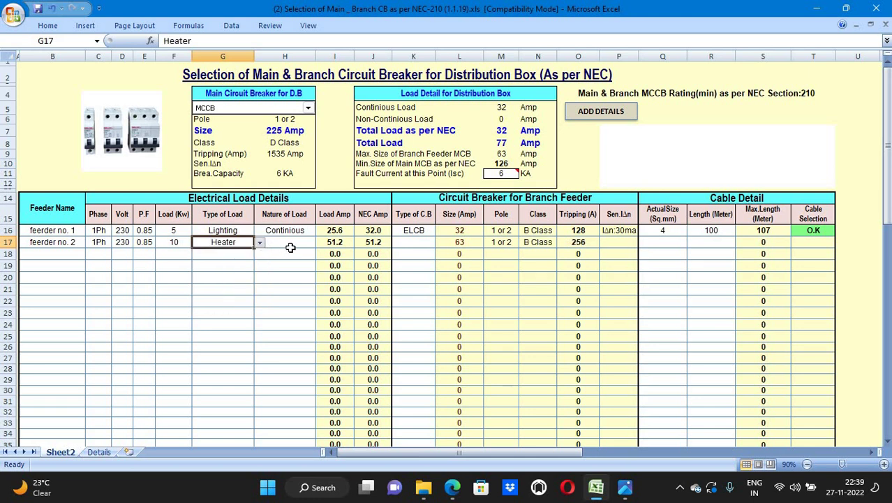
left_click(292, 250)
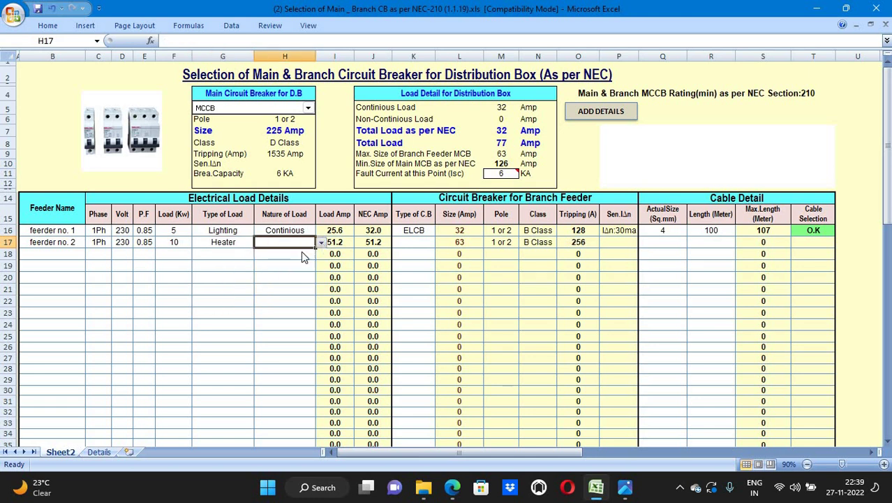
left_click(321, 243)
left_click(302, 264)
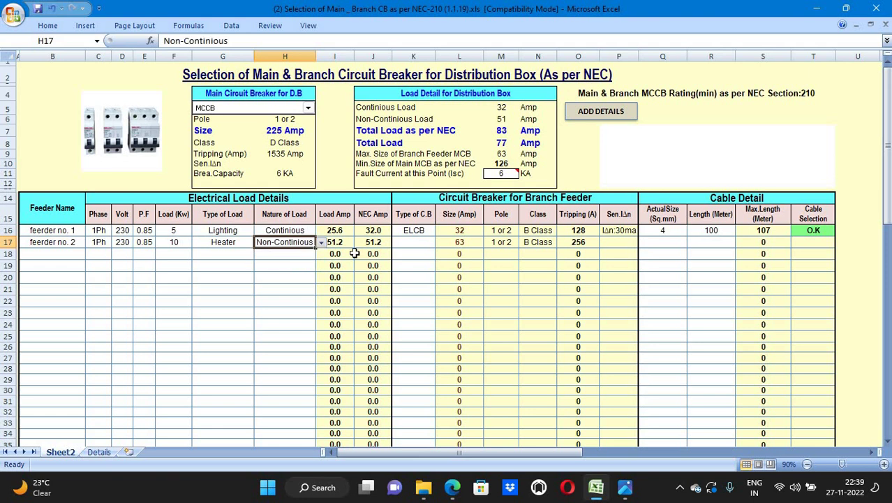
left_click(428, 243)
left_click(440, 243)
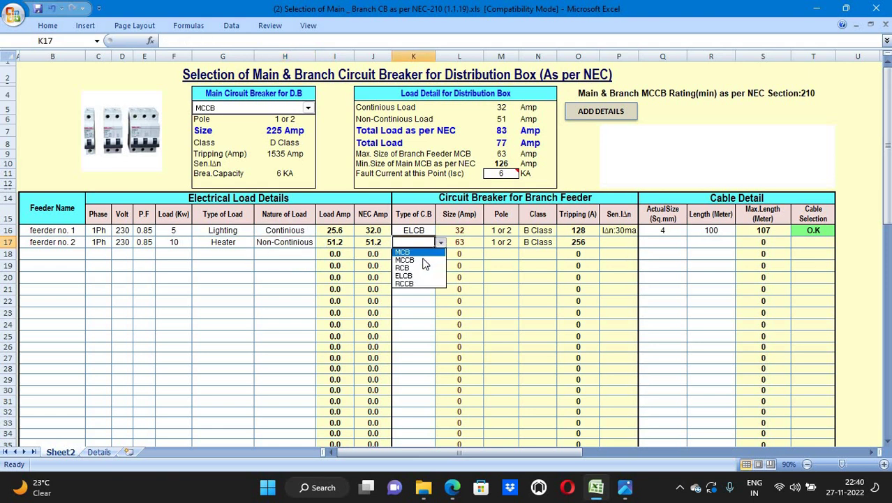
Give feeder no. 2 an MCB breaker and a 10 sq.mm cable, 100 m long.
left_click(419, 251)
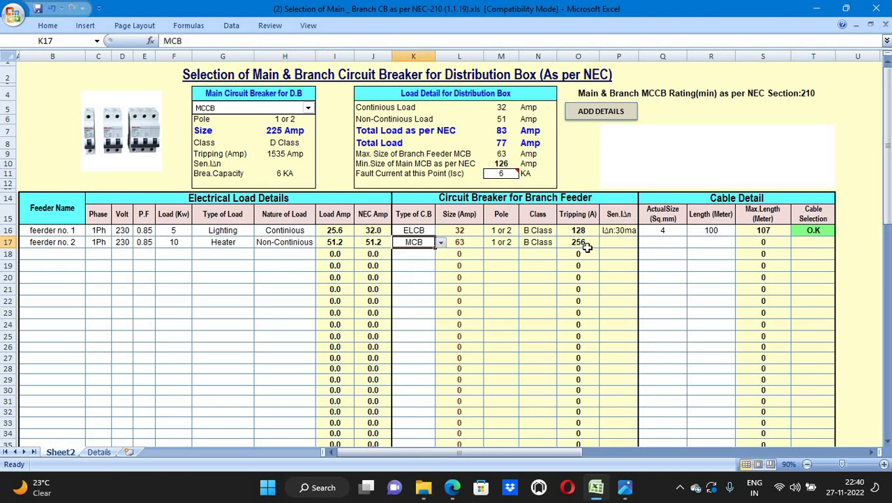
left_click(646, 242)
left_click(693, 243)
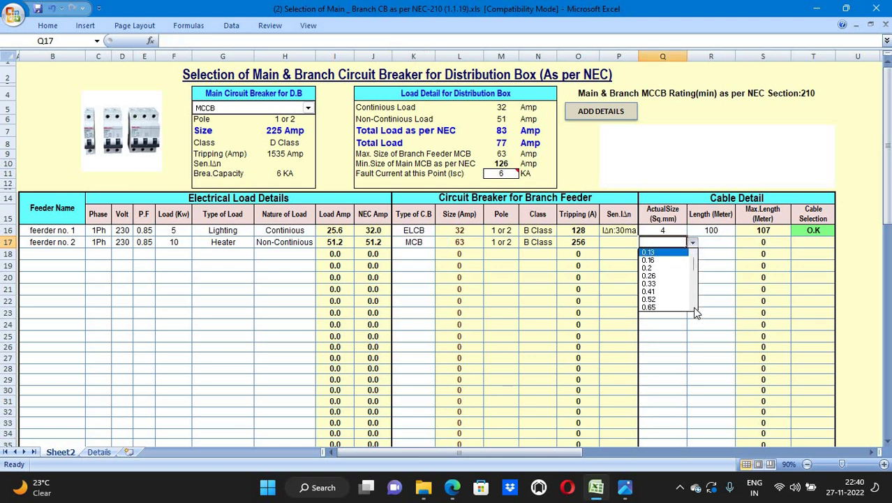
scroll(695, 312, "down", 3)
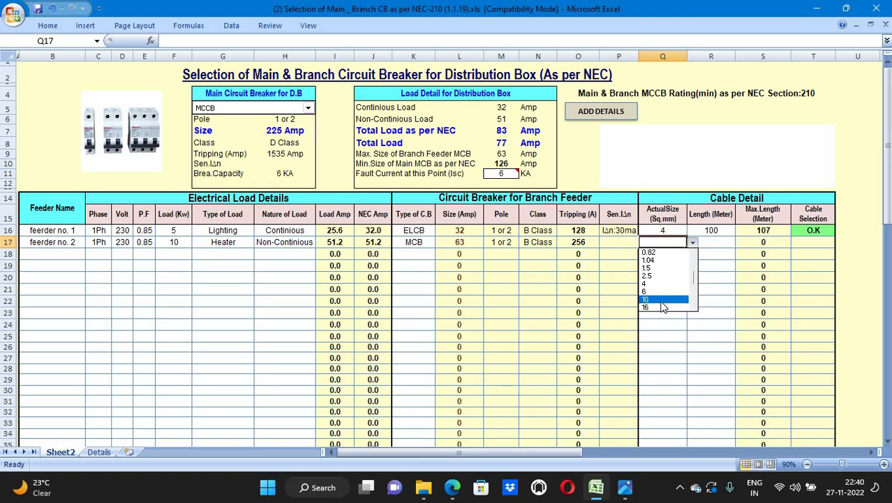
left_click(656, 291)
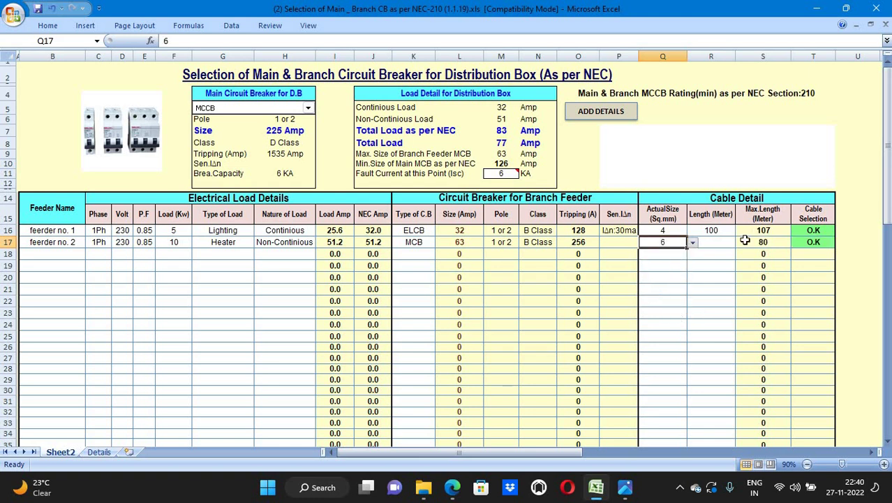
left_click(691, 243)
left_click(645, 260)
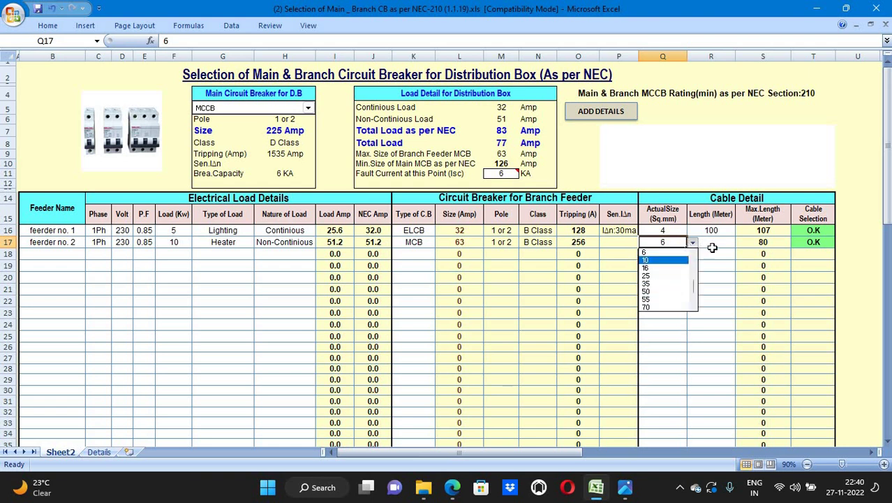
left_click(713, 241)
type("100")
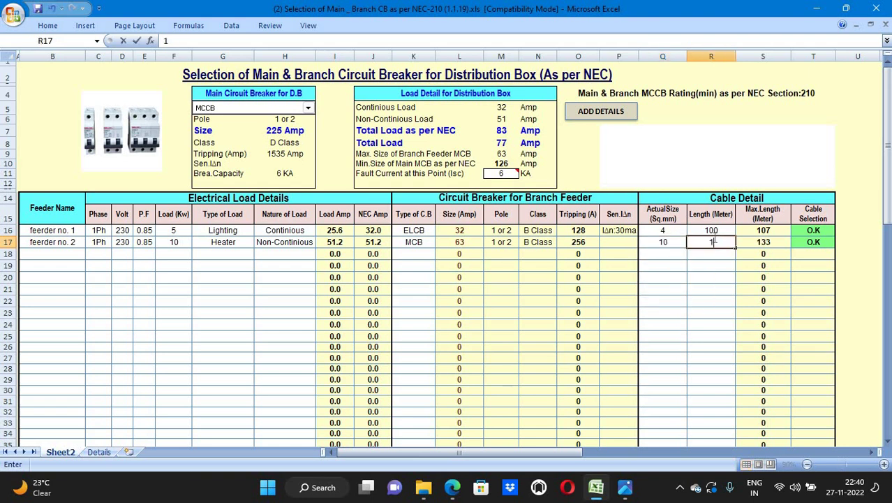
key("Return")
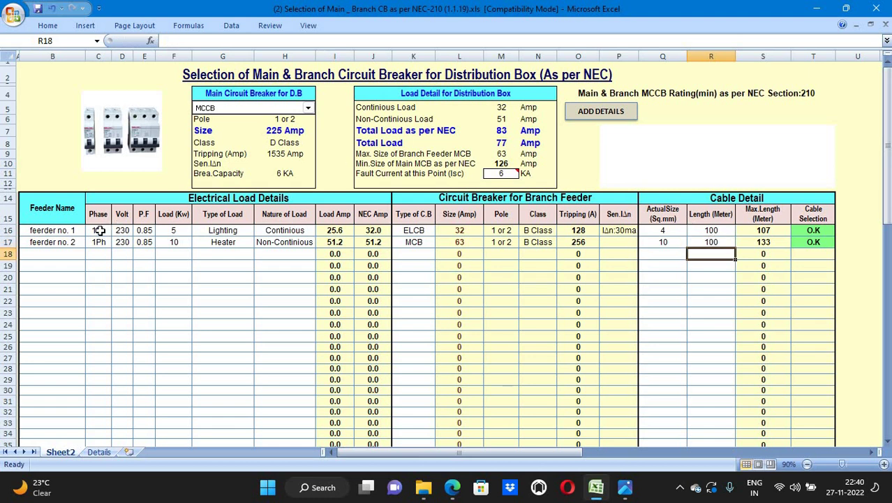
left_click(49, 253)
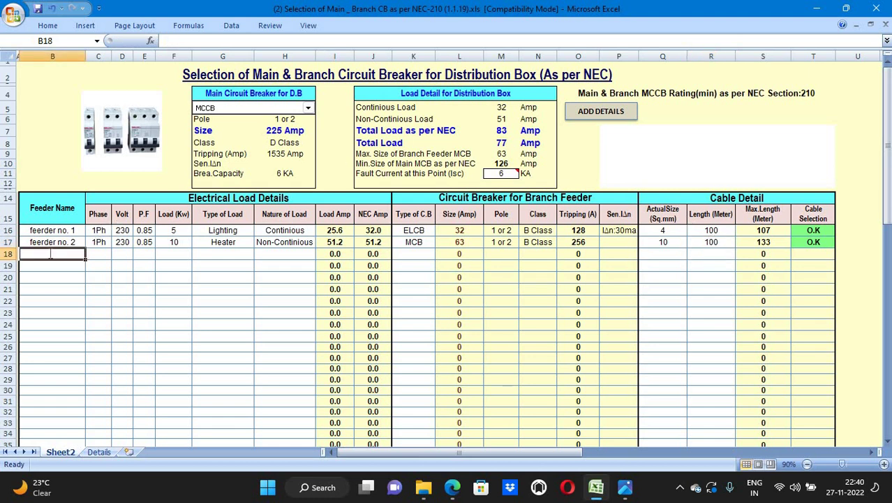
Name row 18 'feeder no. 3' and set it to 3Ph.
type("feeder")
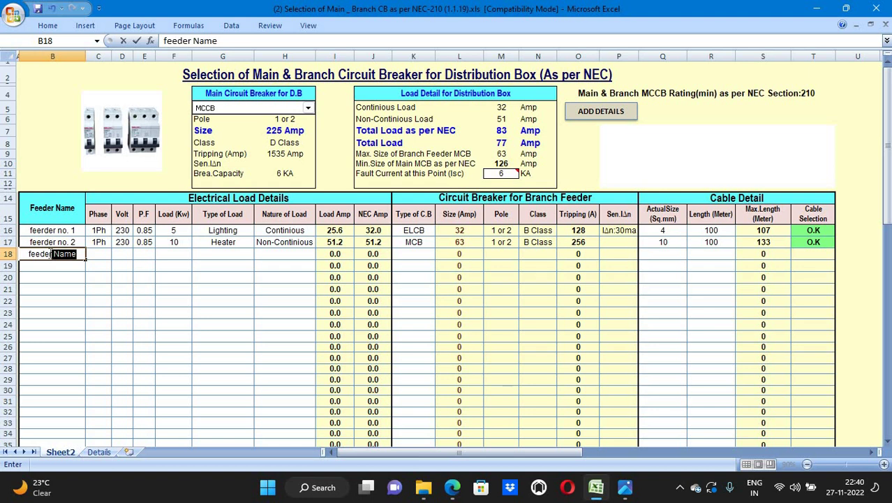
type(" no. 2")
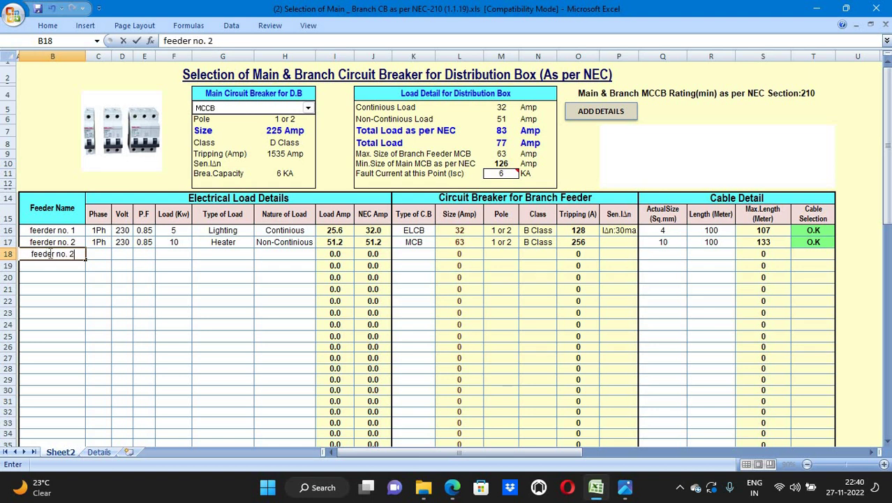
key("BackSpace")
type("3")
left_click(99, 255)
left_click(117, 254)
left_click(109, 271)
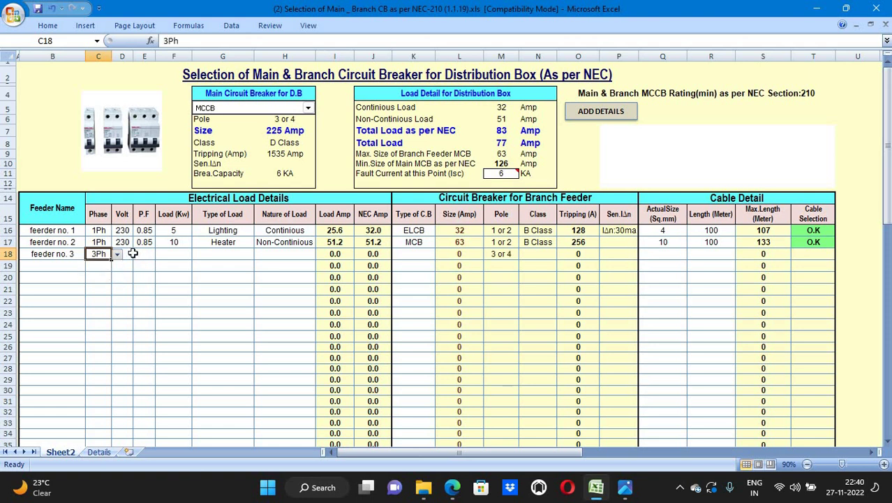
Enter 415 V, 0.85 power factor and a 15 kW load for feeder no. 3.
left_click(132, 257)
type("4")
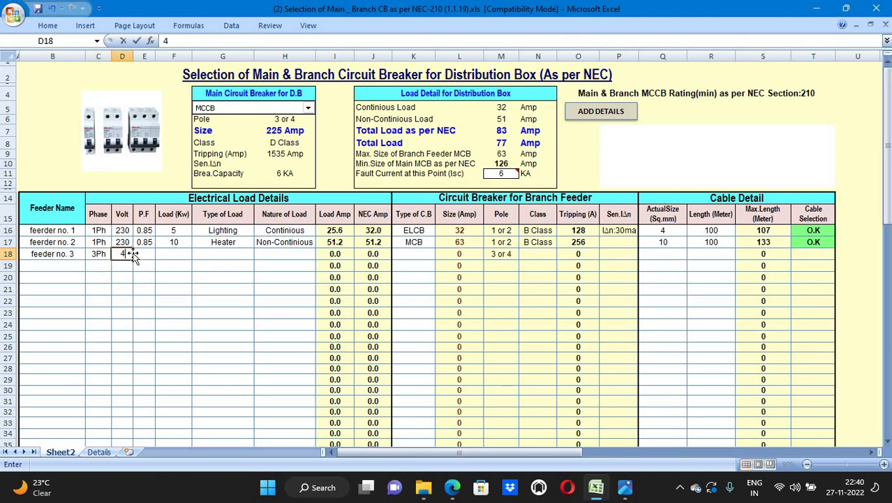
type("15")
key("Tab")
type("0.")
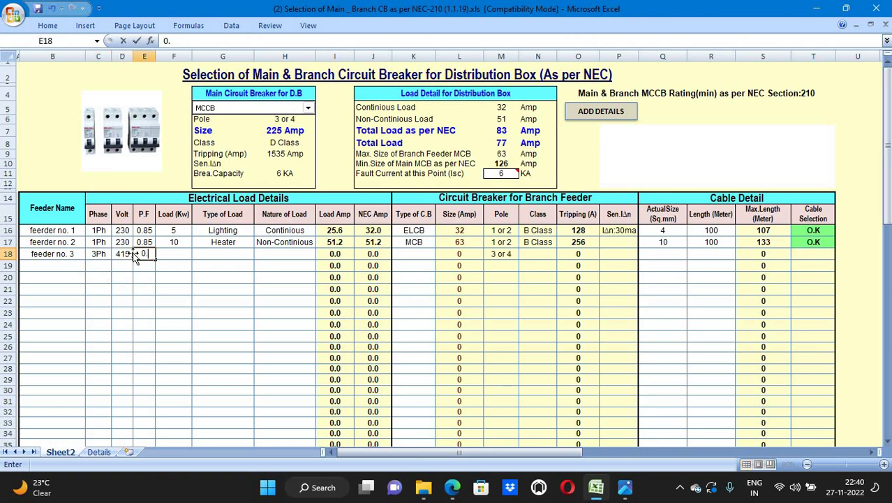
type("85")
key("Tab")
type("15")
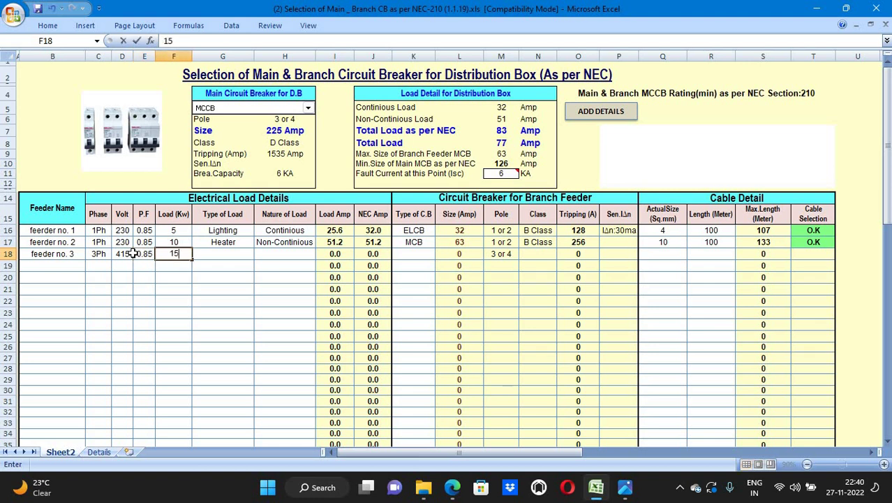
key("Tab")
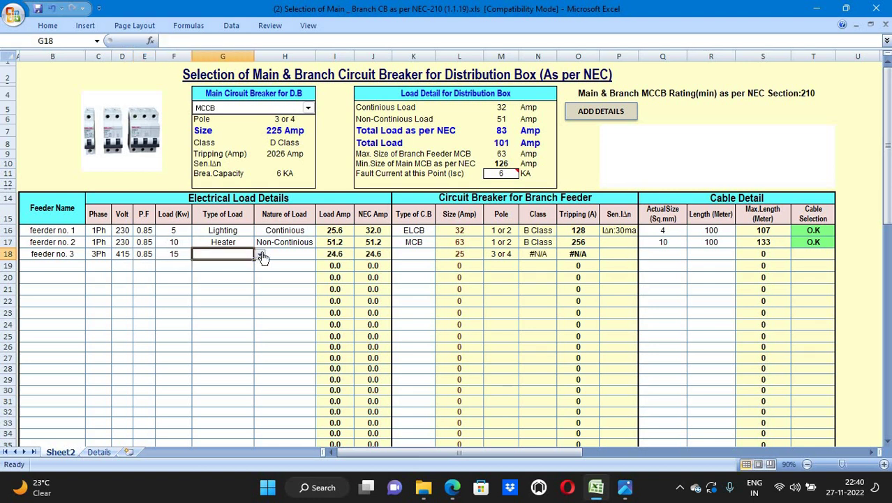
Make feeder no. 3 a Motor, Continious load with an MCCB breaker.
left_click(261, 256)
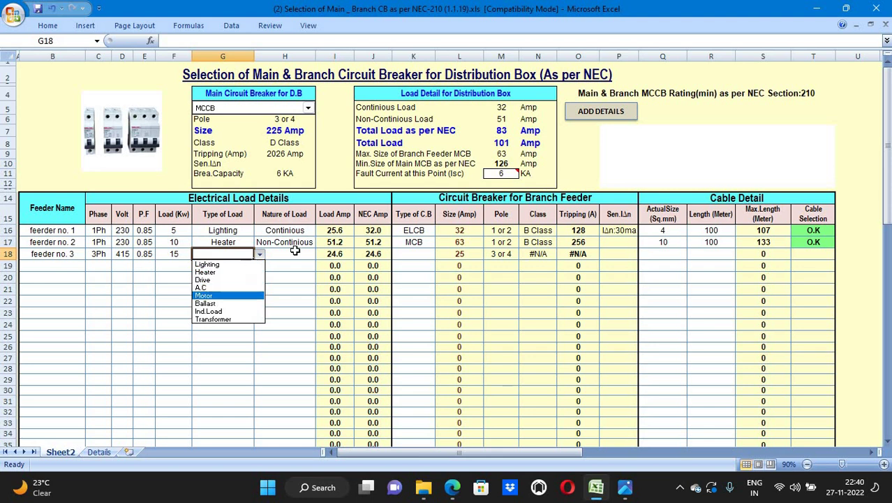
left_click(227, 297)
left_click(297, 256)
left_click(322, 255)
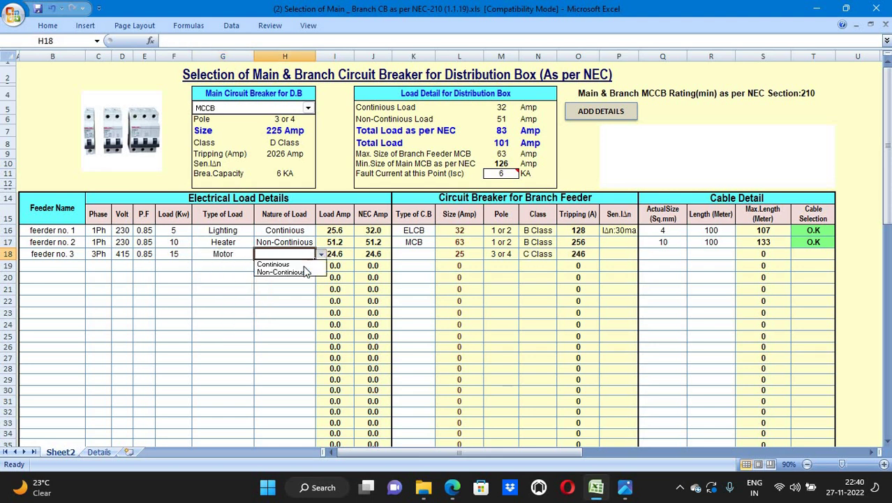
key("Return")
left_click(437, 254)
left_click(440, 255)
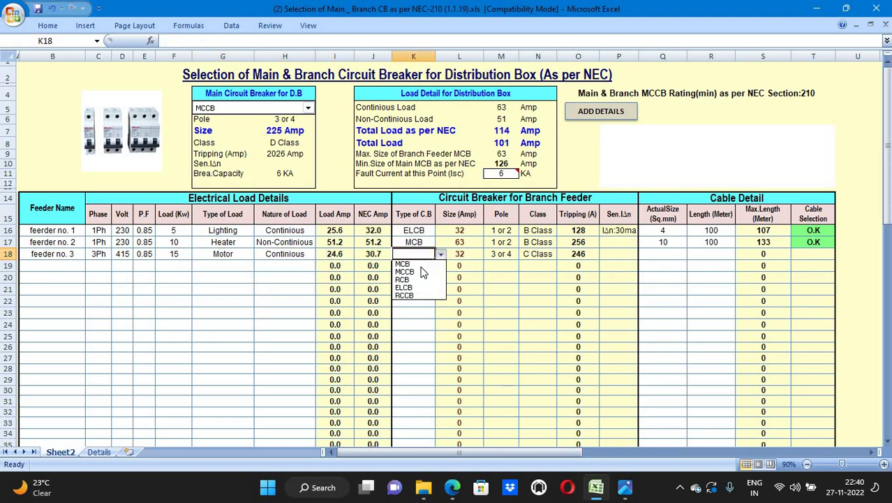
left_click(423, 271)
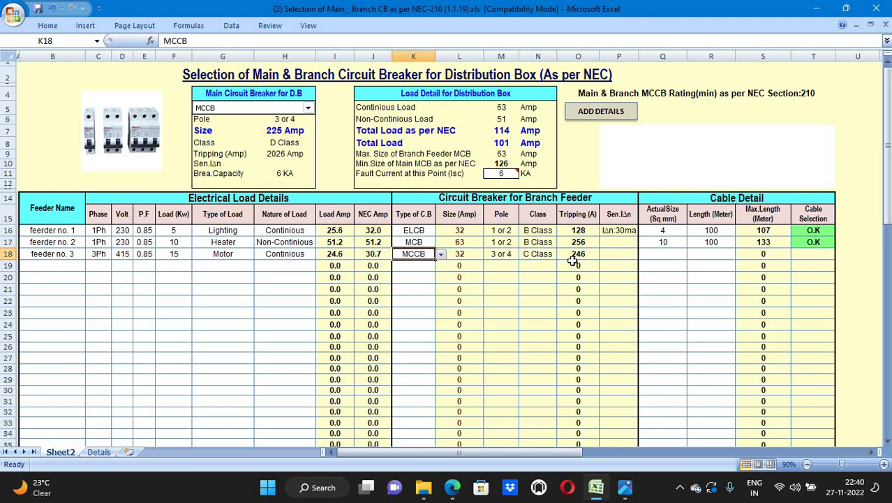
Try a 6 sq.mm cable for feeder no. 3 at 100 m, then 90 m.
left_click(684, 255)
left_click(692, 254)
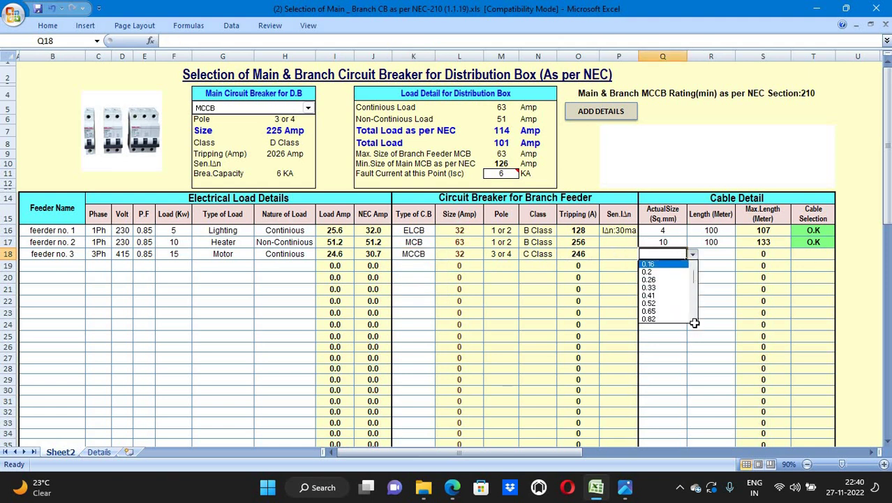
left_click(694, 325)
left_click(684, 255)
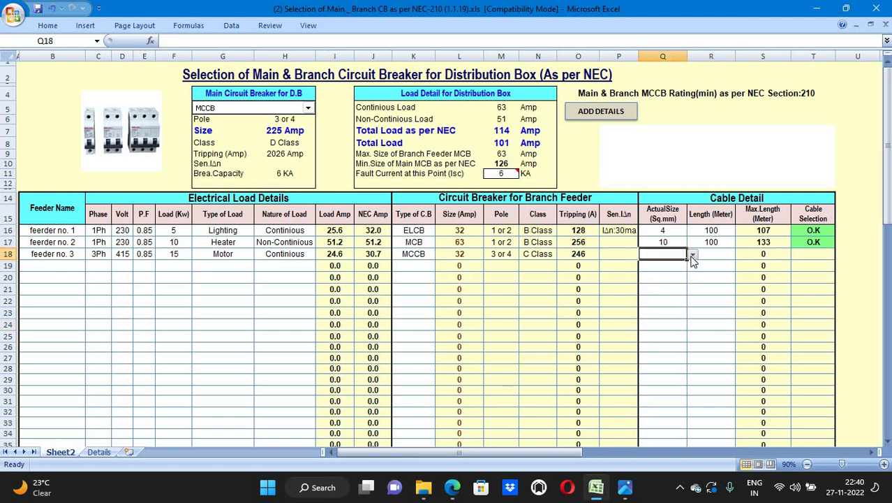
left_click(692, 254)
scroll(695, 324, "down", 2)
scroll(695, 324, "down", 2)
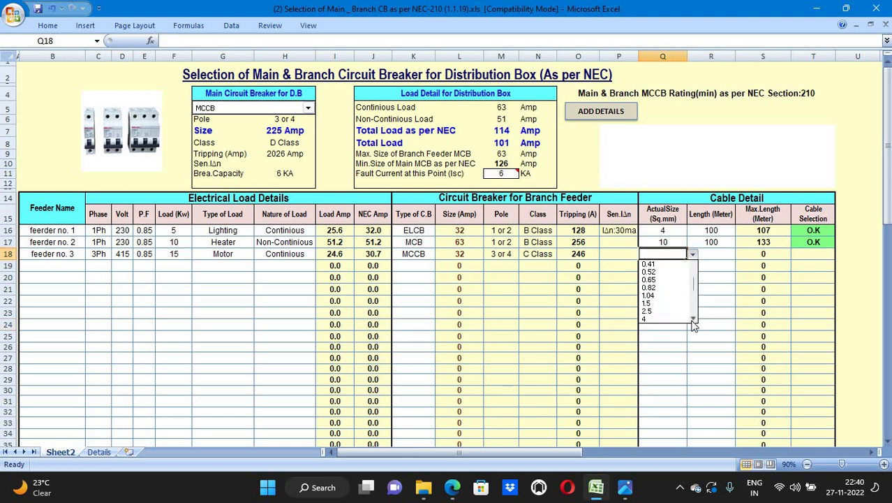
scroll(695, 324, "down", 2)
scroll(695, 325, "down", 3)
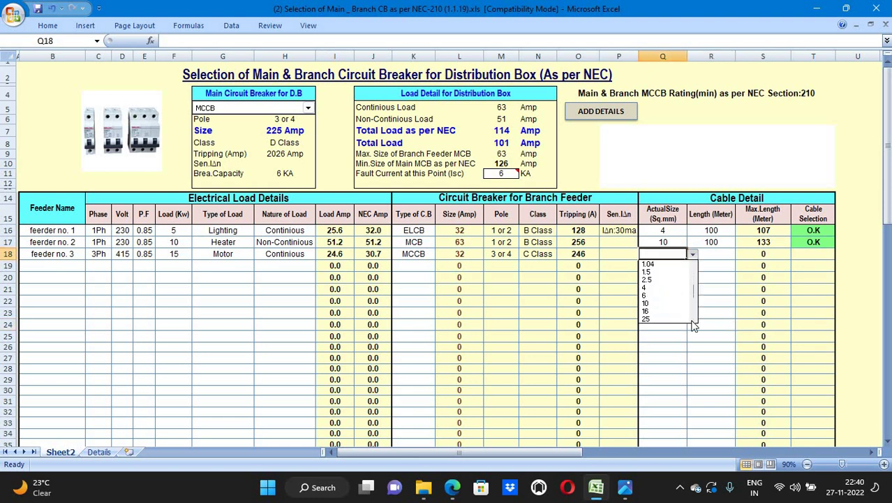
left_click(649, 291)
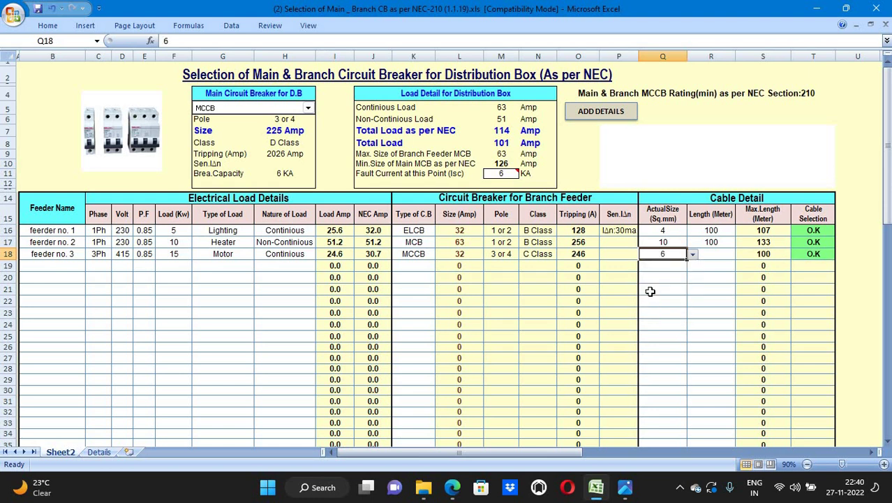
left_click(722, 258)
type("100")
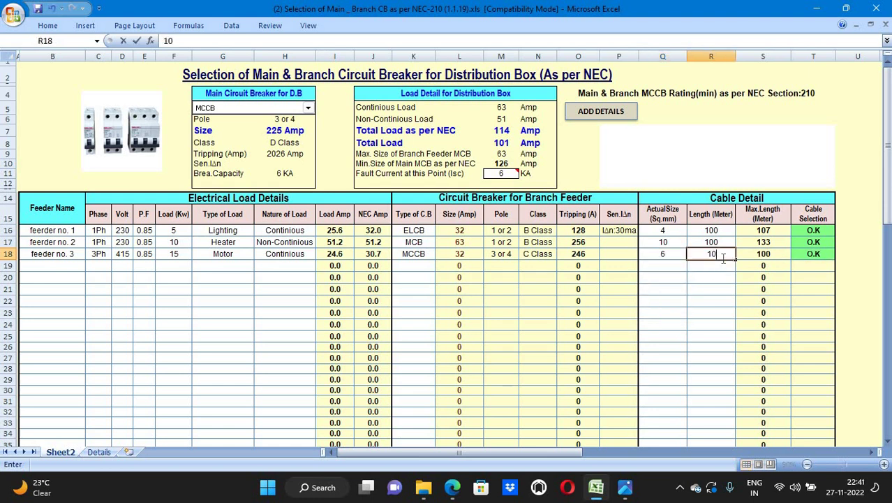
key("Return")
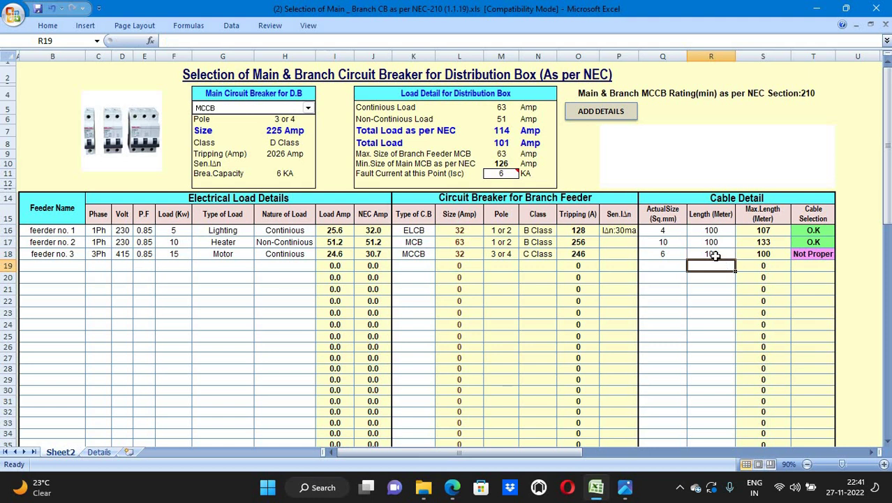
double_click(717, 253)
key("BackSpace")
key("BackSpace")
key("BackSpace")
type("90")
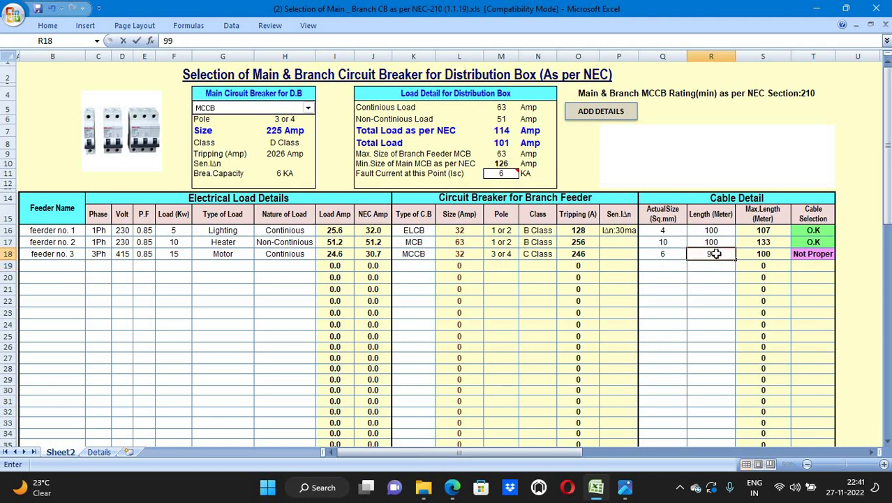
key("Return")
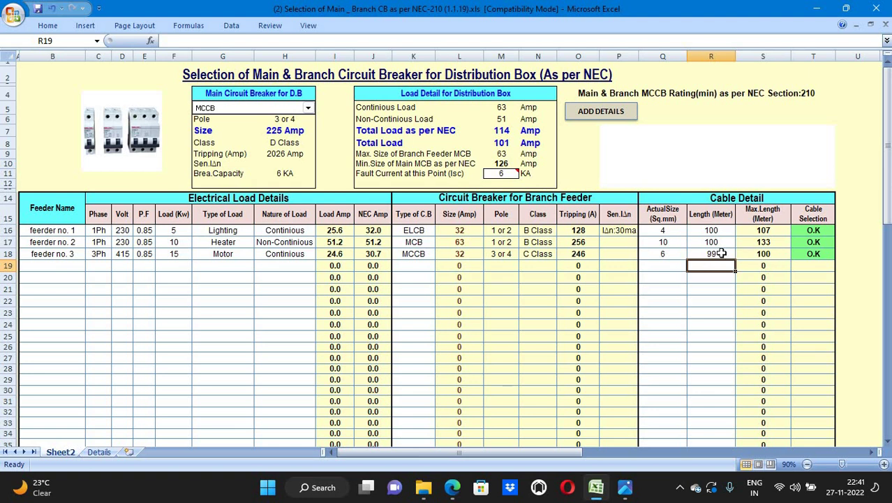
Set feeder no. 3's cable to 10 sq.mm and 150 m so the check reads O.K.
left_click(676, 254)
left_click(692, 254)
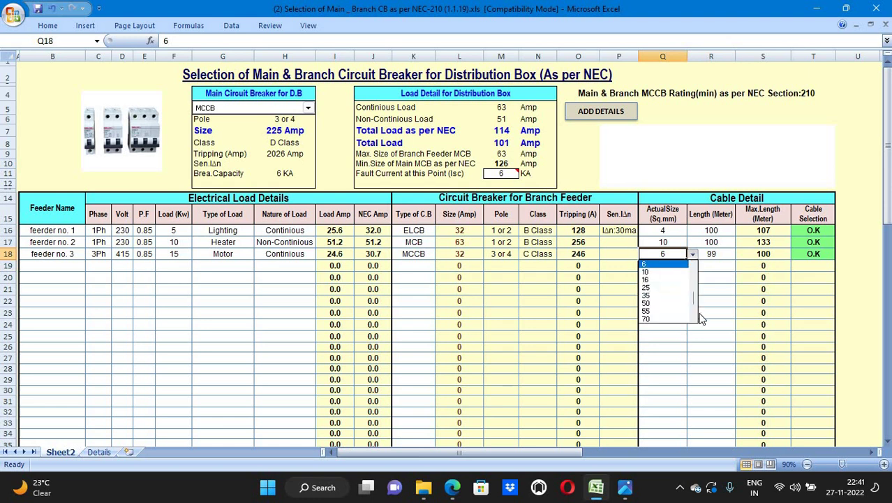
left_click(656, 271)
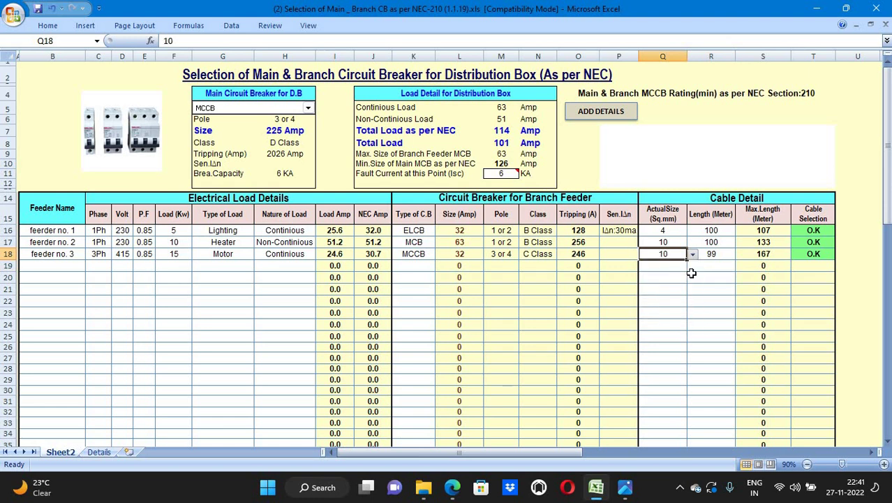
left_click(726, 259)
type("15")
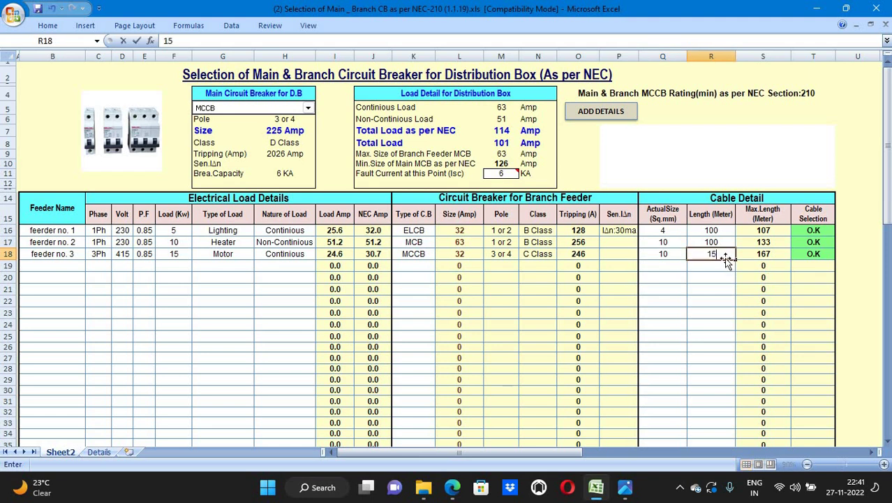
type("0")
key("Return")
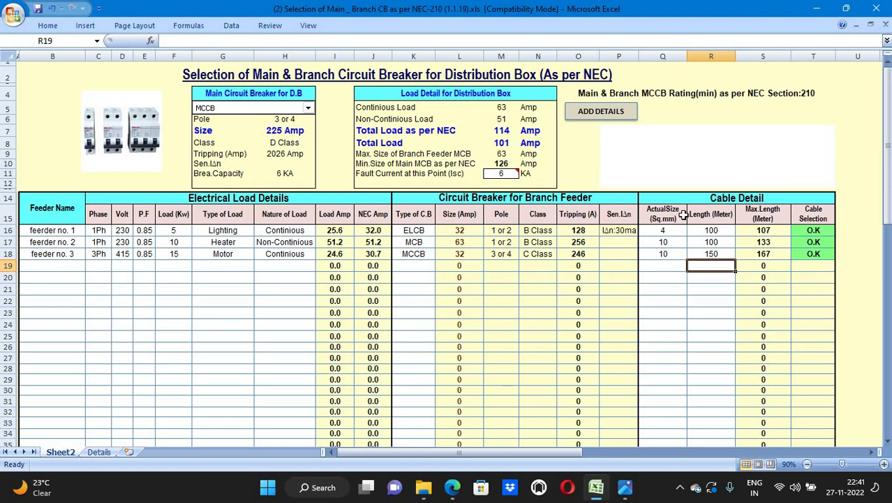
left_click(180, 243)
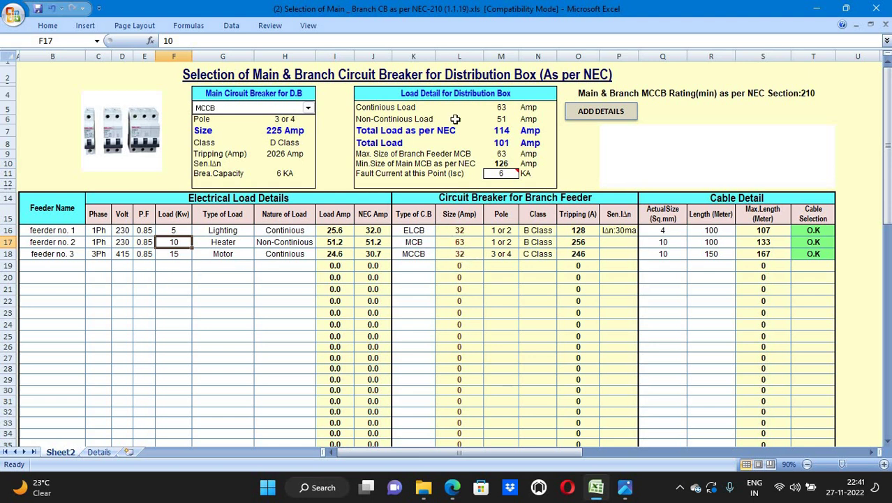
left_click(500, 107)
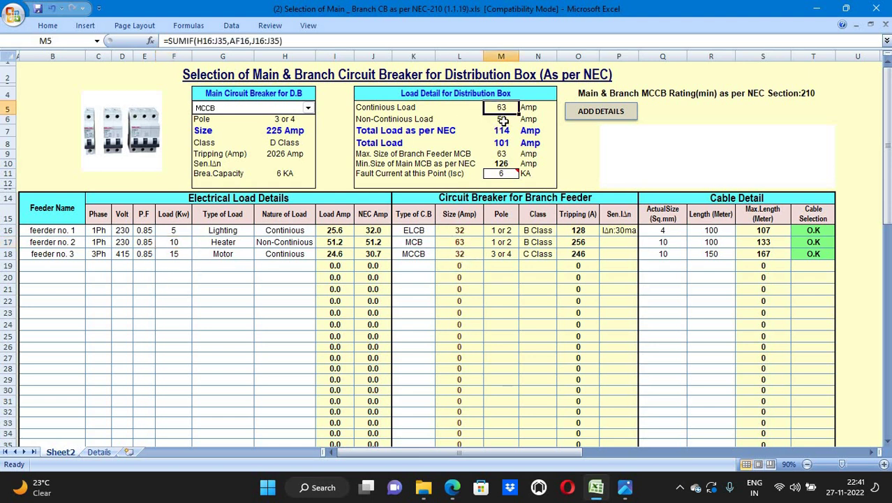
left_click(503, 119)
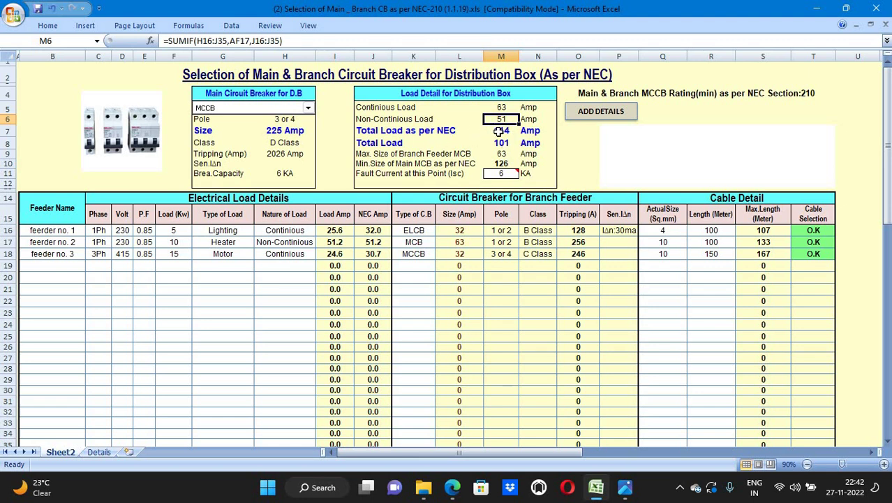
left_click(511, 130)
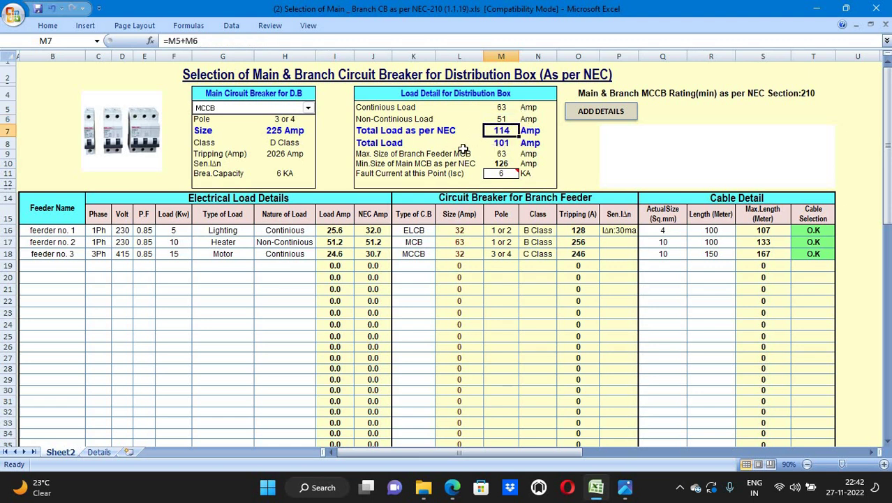
left_click(503, 143)
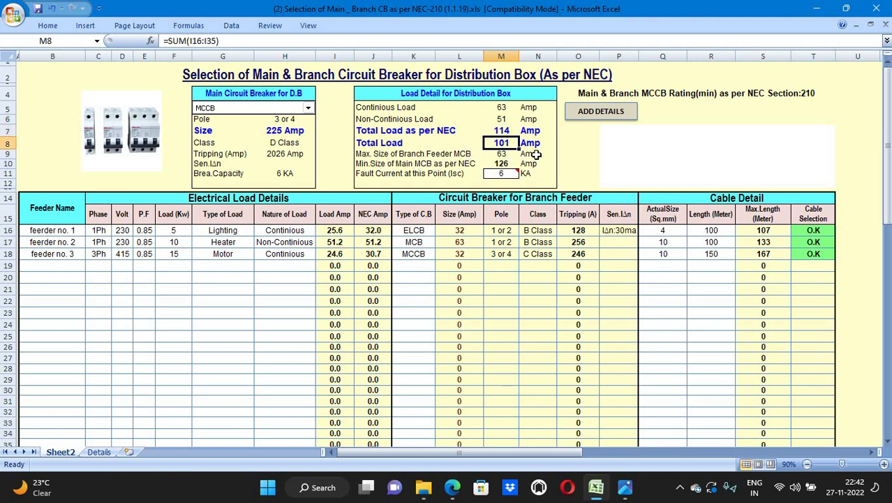
left_click(502, 165)
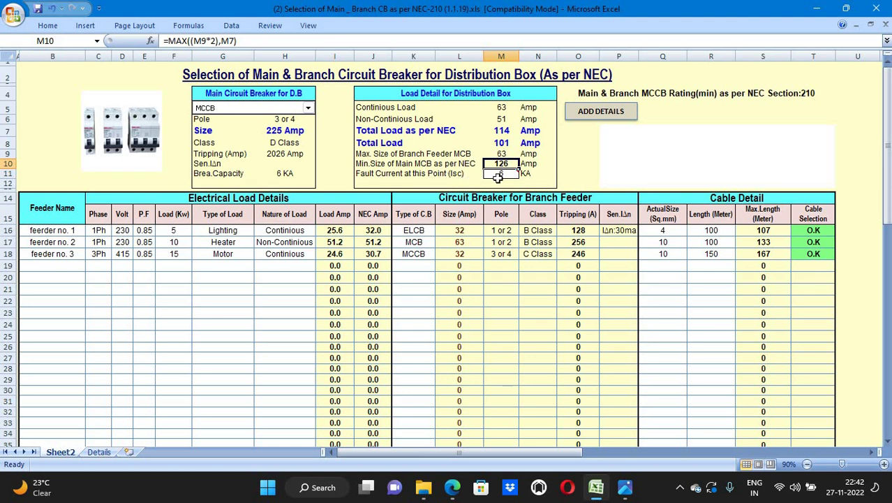
Enter 10 KA as the fault current at this point.
mouse_move(514, 177)
left_click(506, 173)
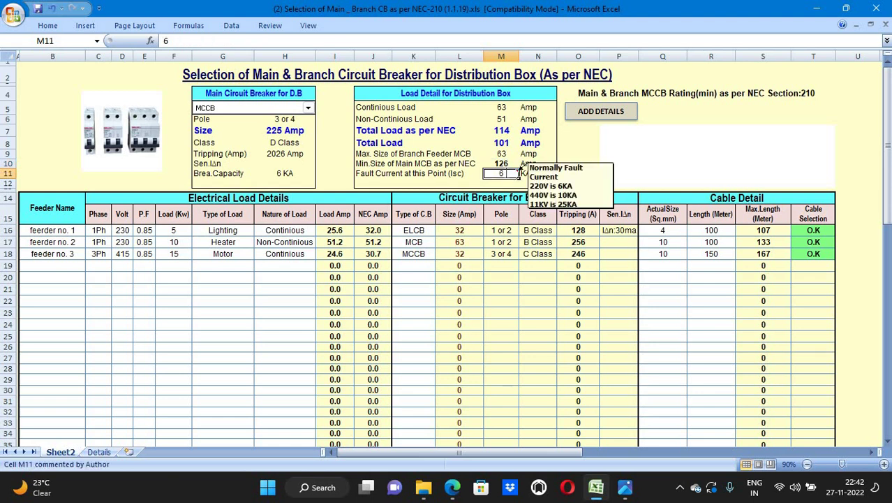
type("10")
key("Return")
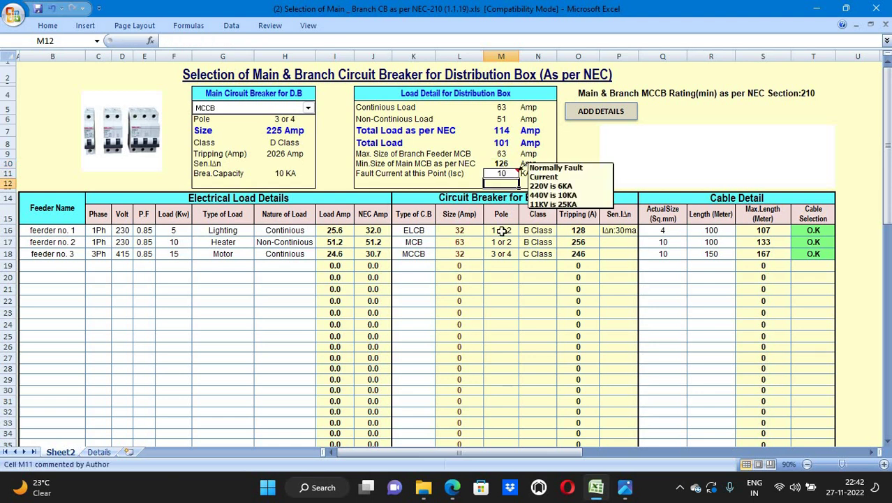
Inspect the pole, main breaker size, class, tripping and breaking capacity formulas.
left_click(516, 313)
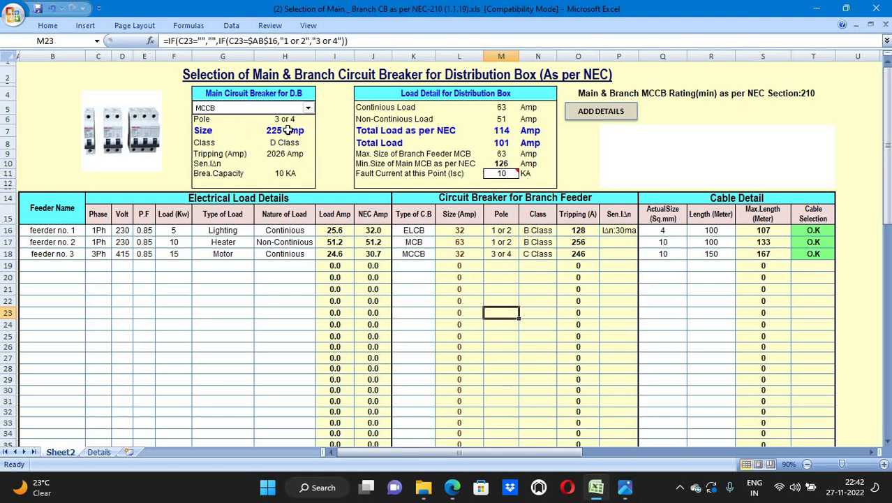
left_click(286, 131)
left_click(285, 143)
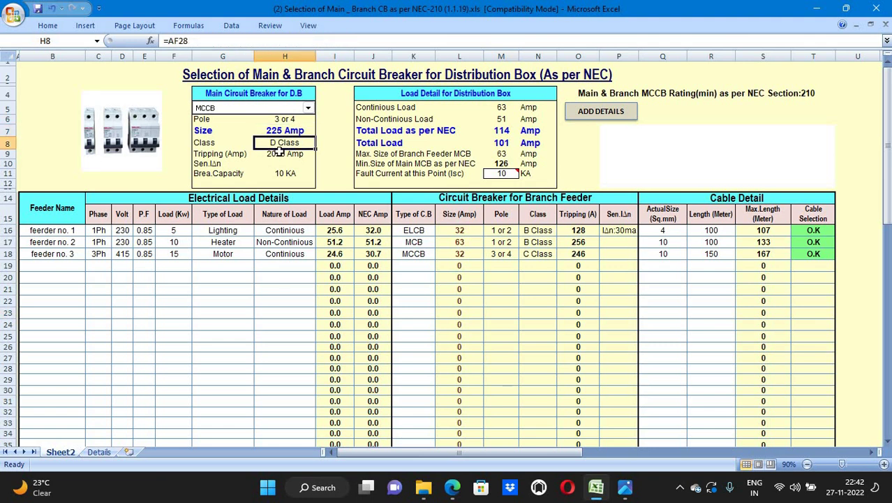
left_click(298, 155)
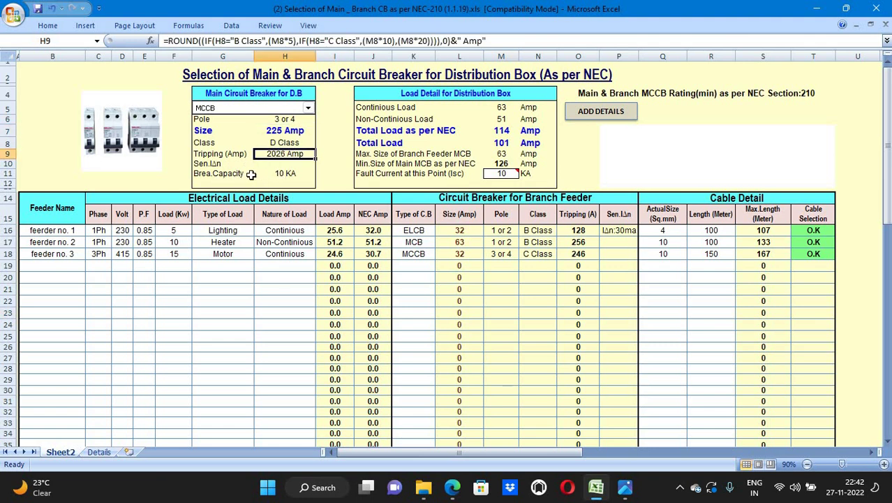
left_click(307, 108)
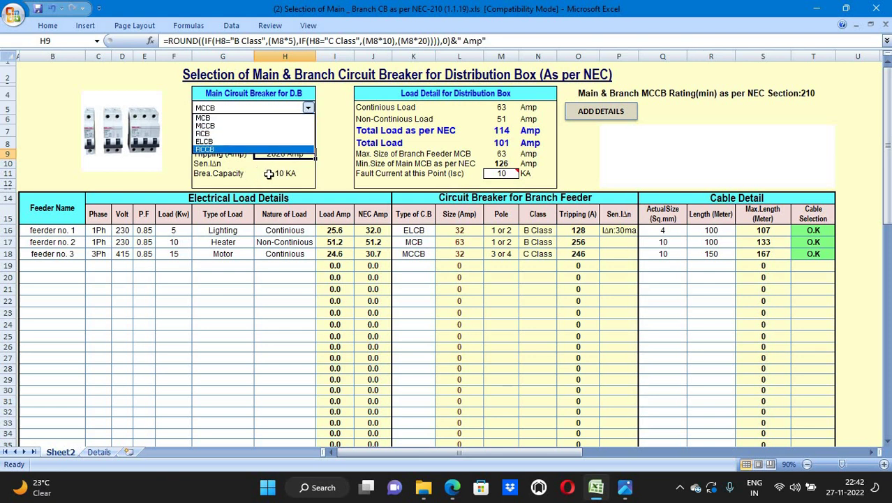
left_click(286, 174)
left_click(292, 175)
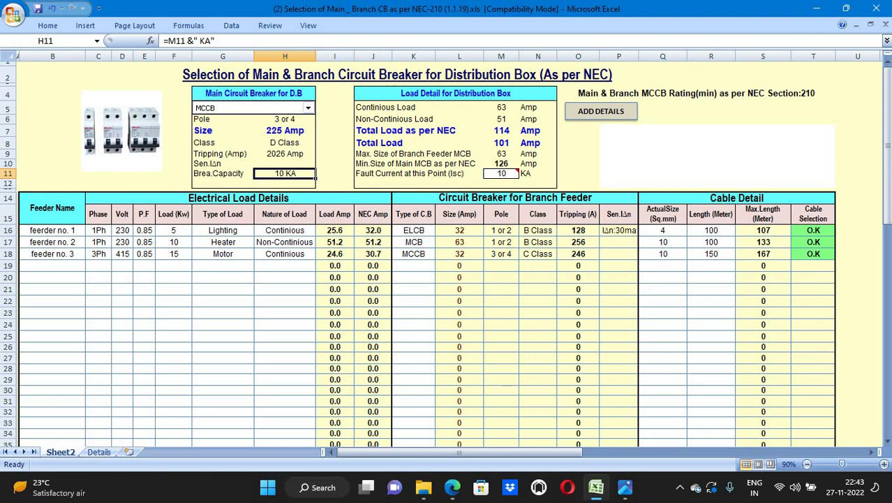
Look over the Details sheet, then return to Sheet2.
left_click(98, 452)
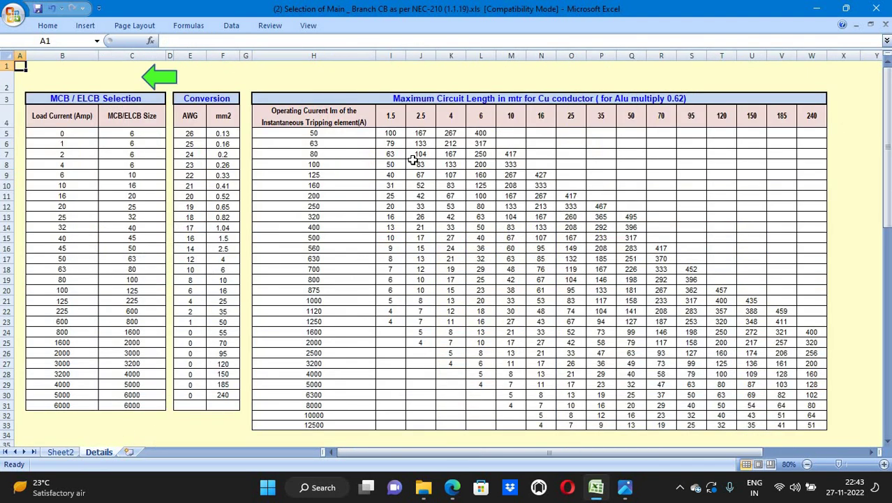
scroll(413, 160, "down", 4)
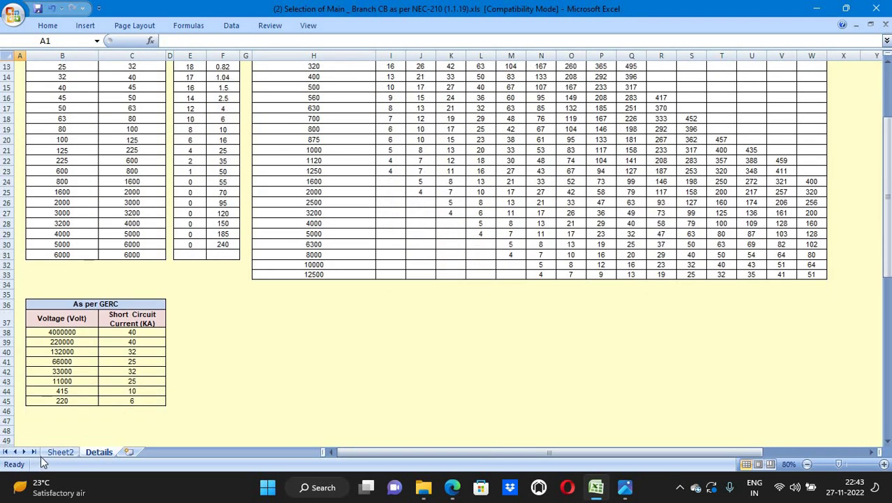
left_click(50, 451)
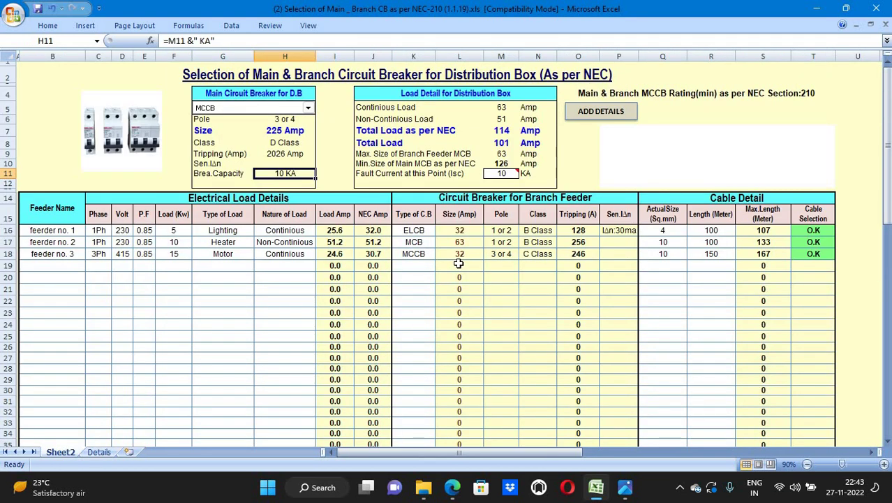